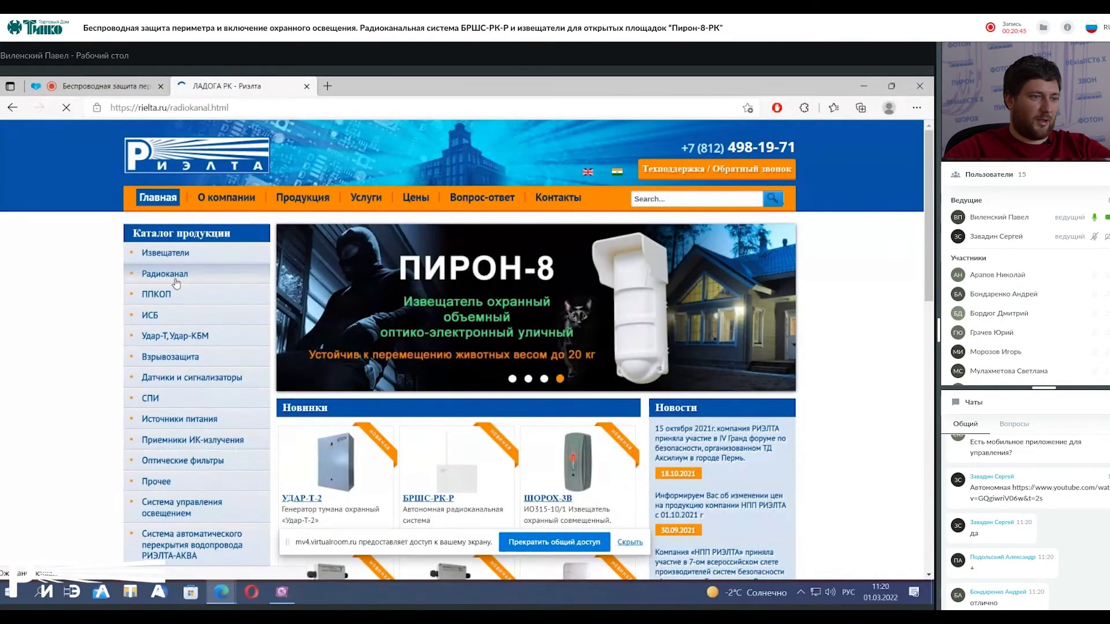
Expand the software section of the ЛАДОГА РК page and highlight МОДБАС-РК in the configurator heading
{"action": "scroll", "coordinate": [379, 371], "scroll_direction": "down", "scroll_amount": 3}
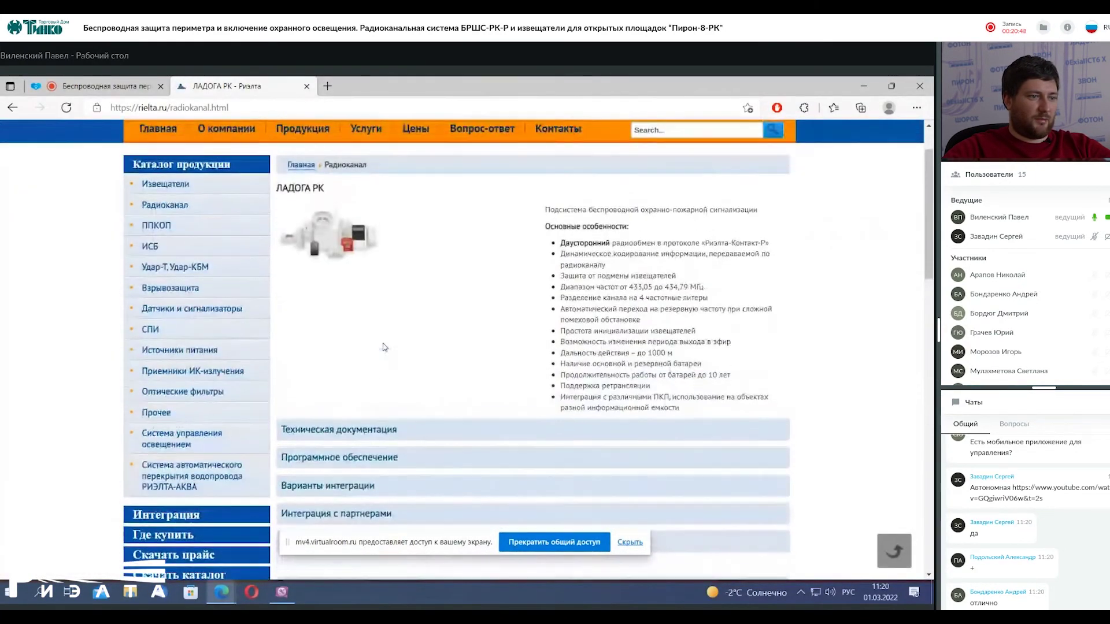
{"action": "left_click", "coordinate": [366, 390]}
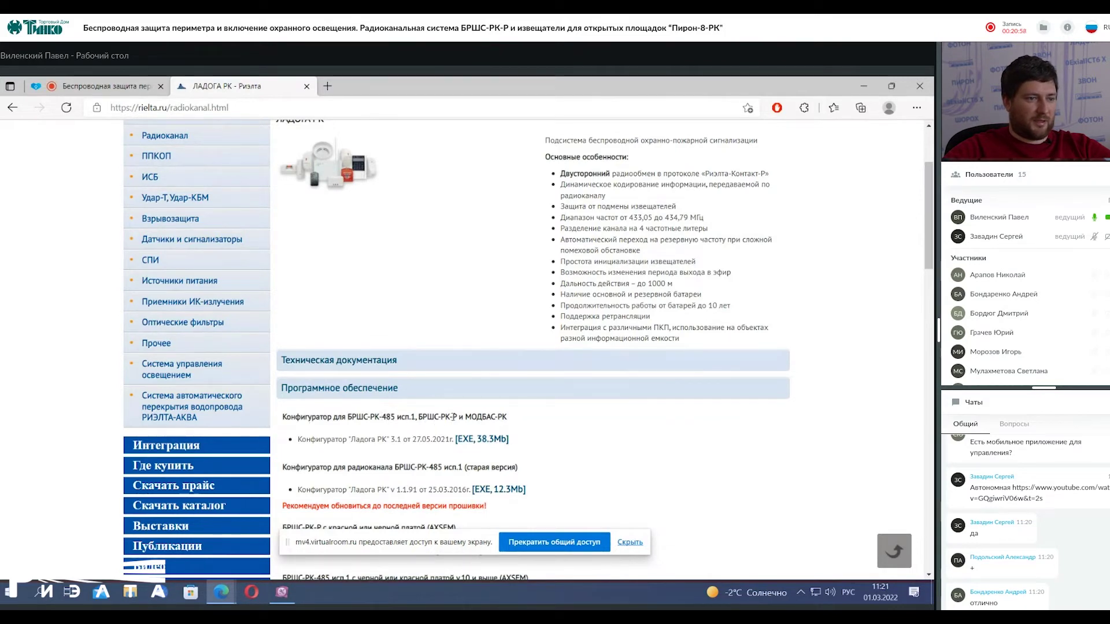
{"action": "mouse_move", "coordinate": [456, 417]}
{"action": "left_mouse_down"}
{"action": "mouse_move", "coordinate": [418, 416]}
{"action": "mouse_move", "coordinate": [470, 417]}
{"action": "left_mouse_up"}
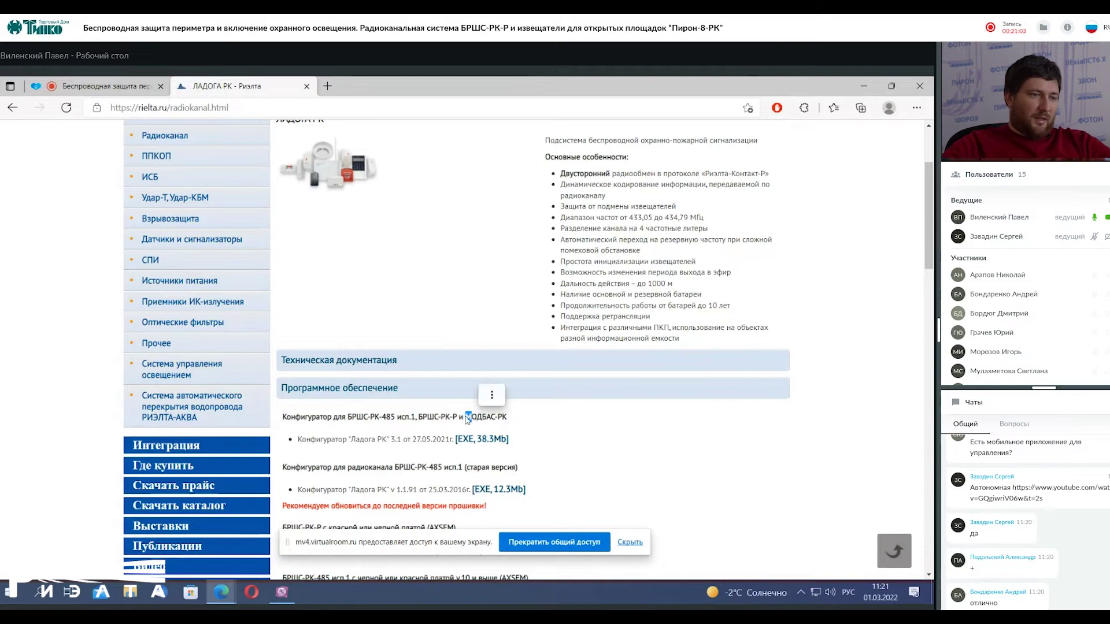
{"action": "left_click_drag", "start_coordinate": [512, 418], "coordinate": [469, 421]}
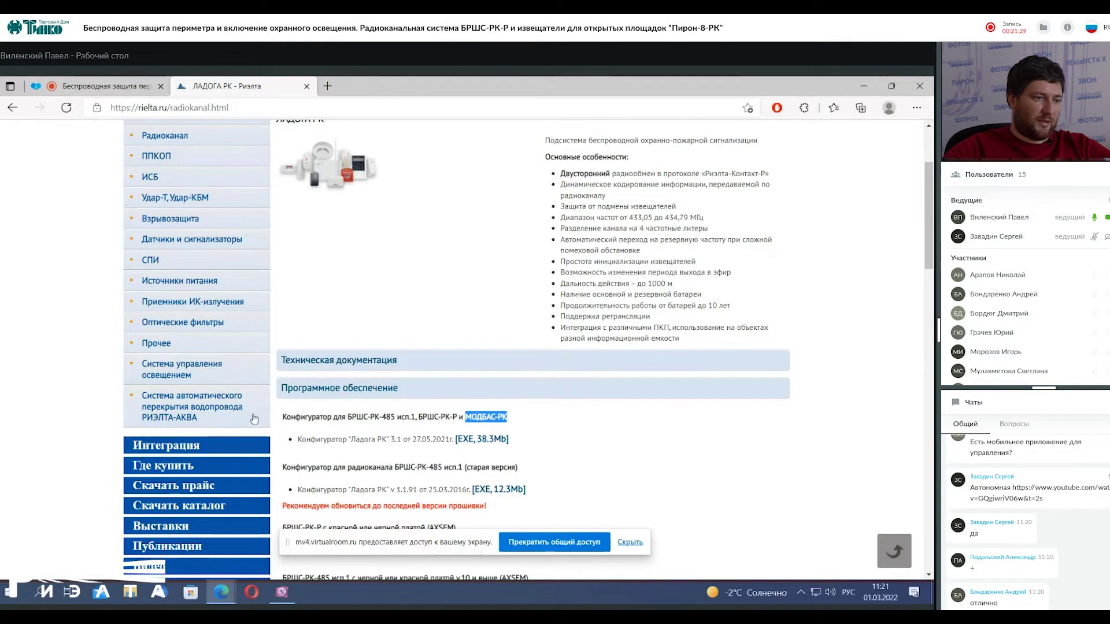
Switch to Конфигуратор Ладога-РК and choose AXSEM - 2 as the frequency letter of the БРШС-РК-Р coordinator
{"action": "left_click", "coordinate": [283, 532]}
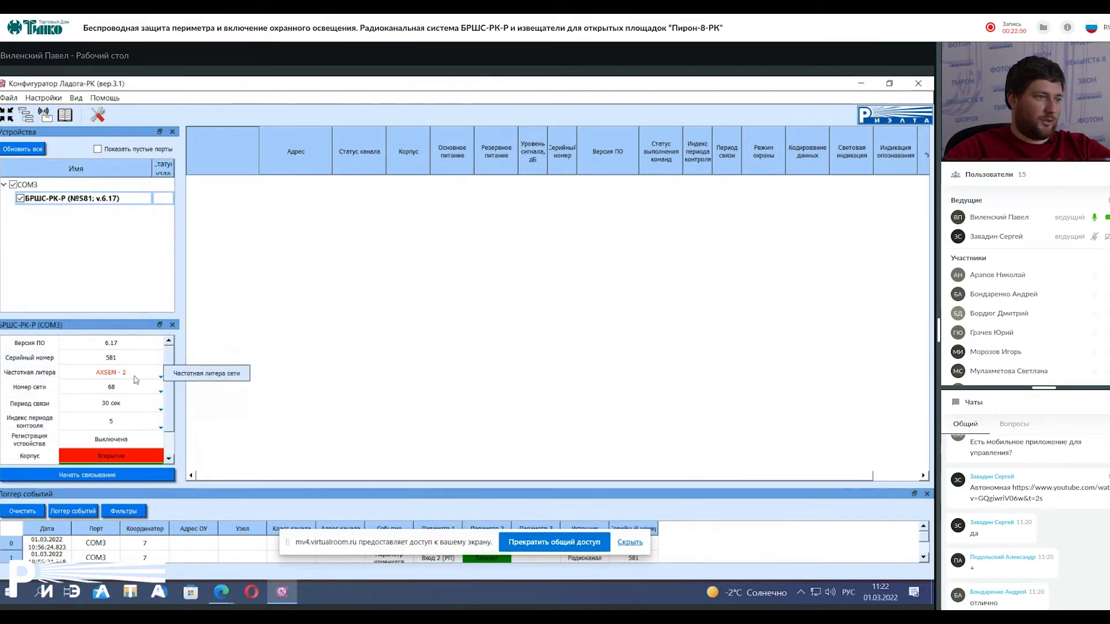
{"action": "left_click", "coordinate": [157, 379]}
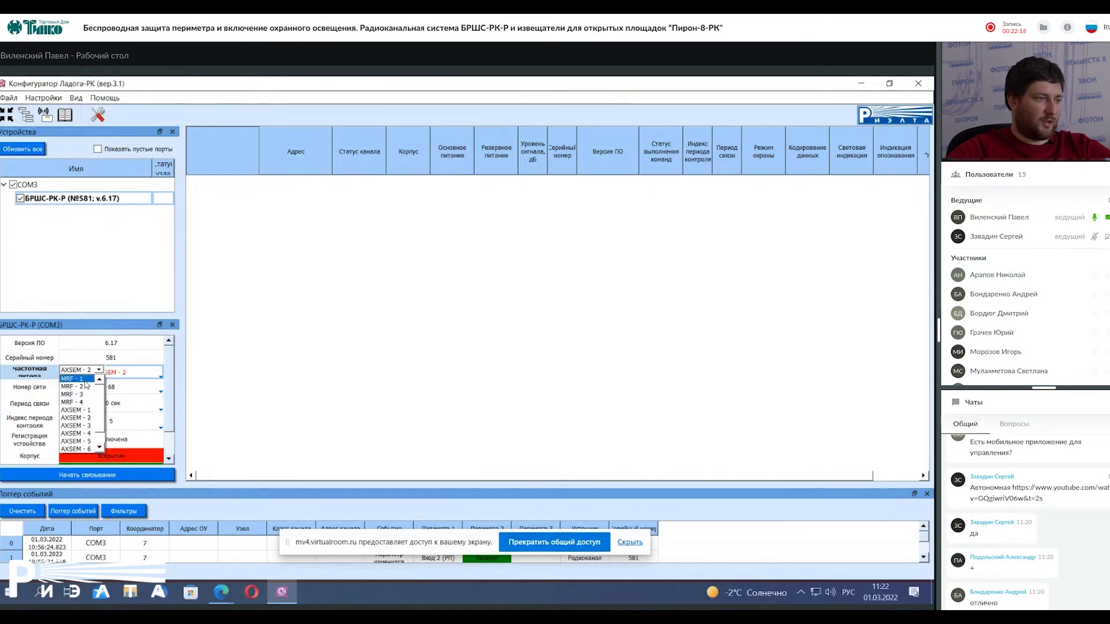
{"action": "scroll", "coordinate": [102, 414], "scroll_direction": "down", "scroll_amount": 2}
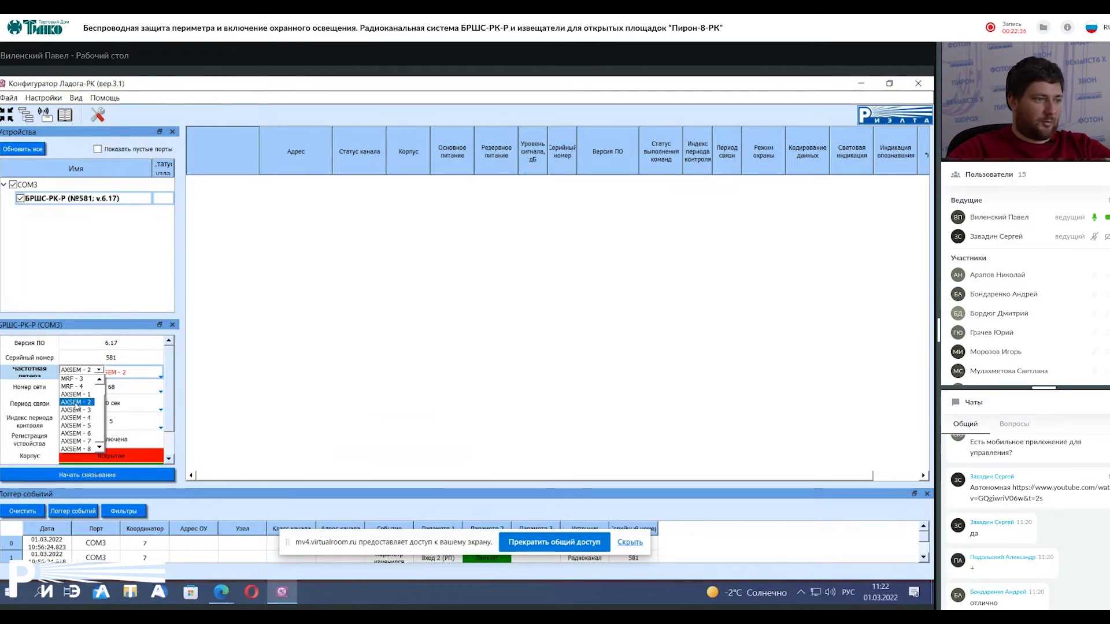
{"action": "left_click", "coordinate": [76, 402]}
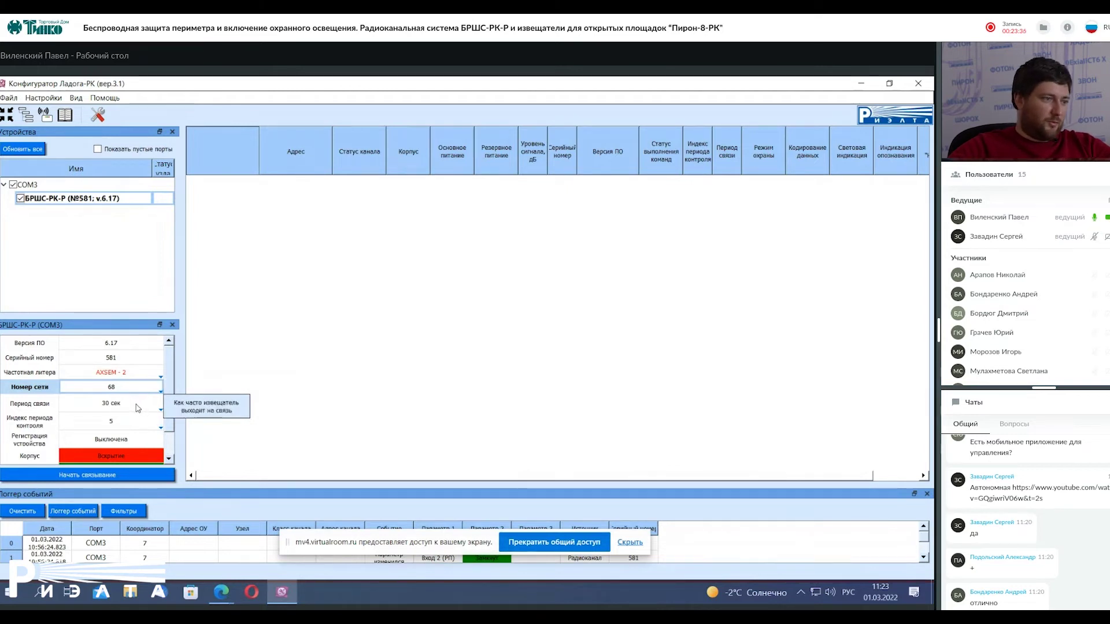
Examine the coordinator's network number, communication period and control period index
{"action": "left_click", "coordinate": [109, 385]}
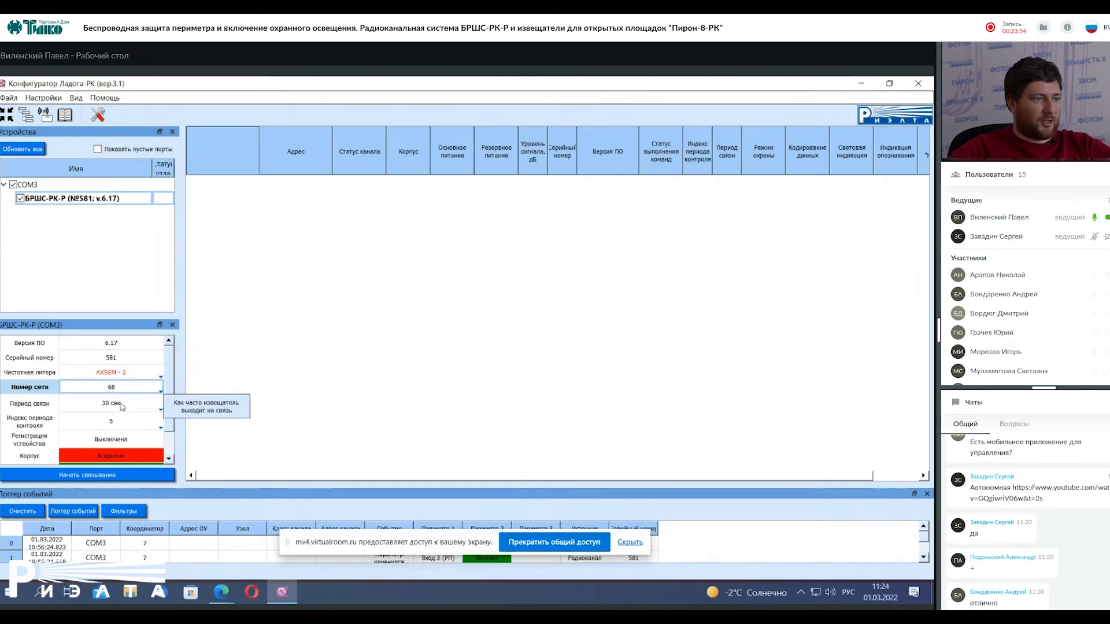
{"action": "left_click", "coordinate": [136, 404]}
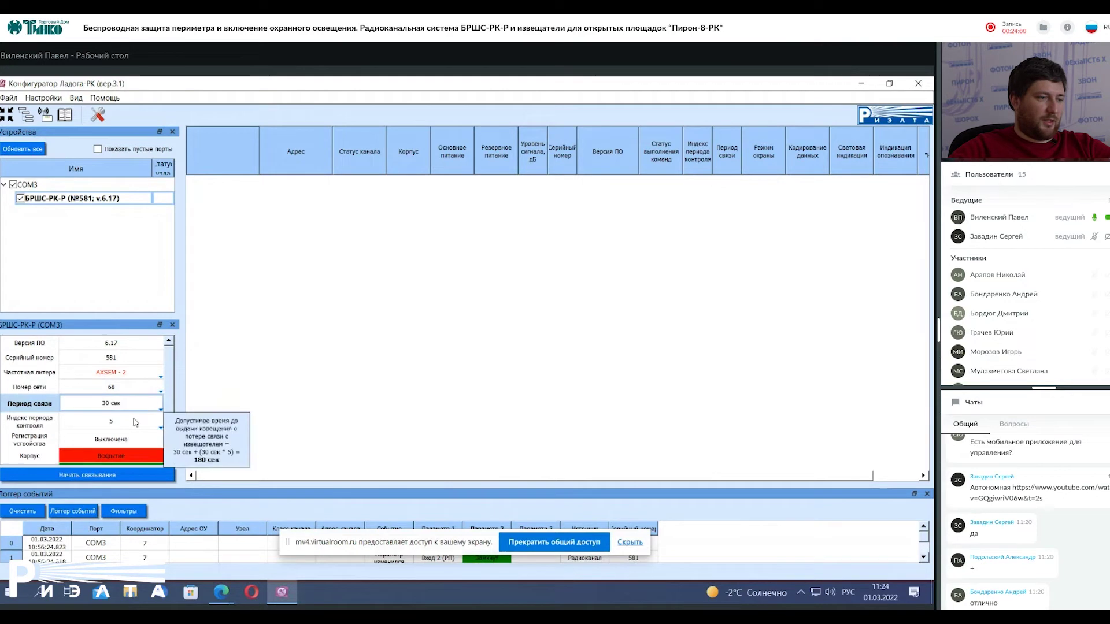
{"action": "left_click", "coordinate": [138, 422]}
{"action": "left_click", "coordinate": [130, 406]}
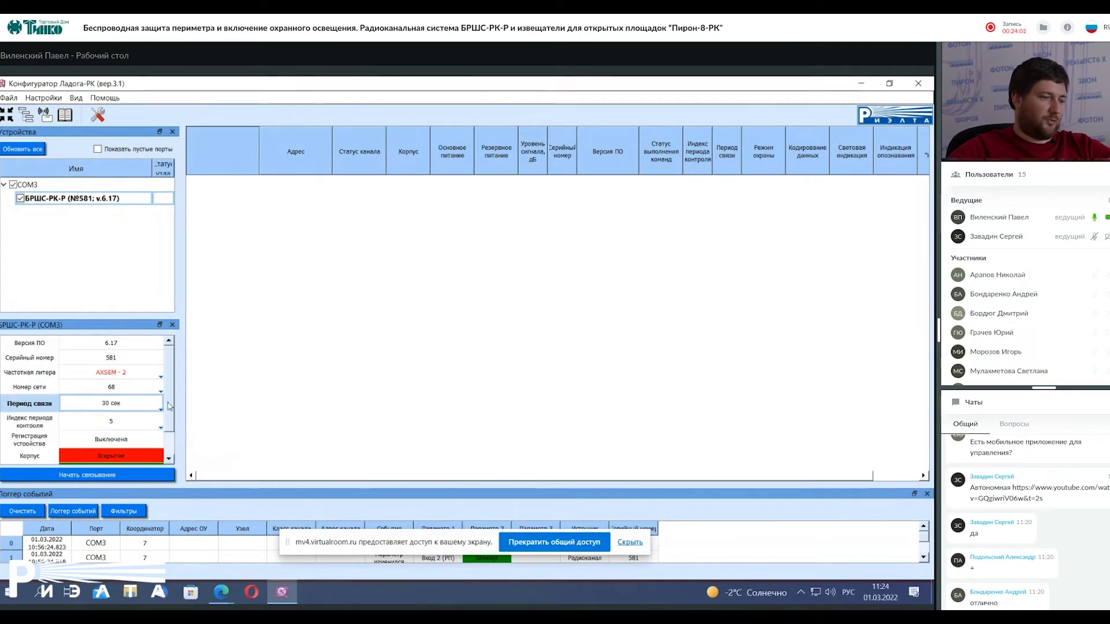
{"action": "left_click", "coordinate": [129, 426]}
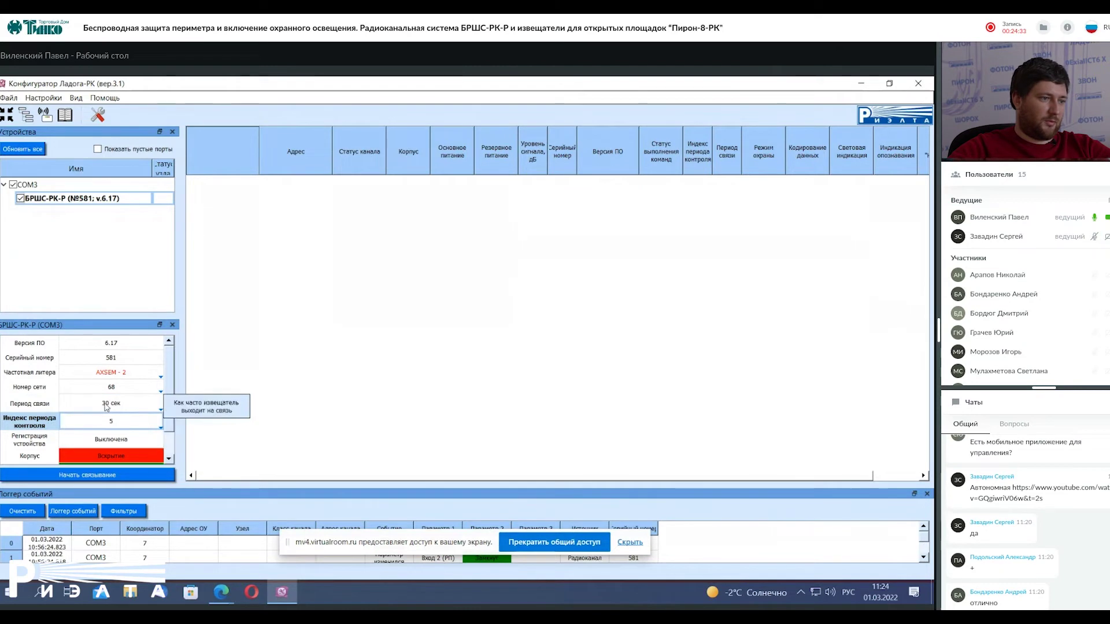
Set the БРШС-РК-Р communication period to 10 sec
{"action": "mouse_move", "coordinate": [144, 425]}
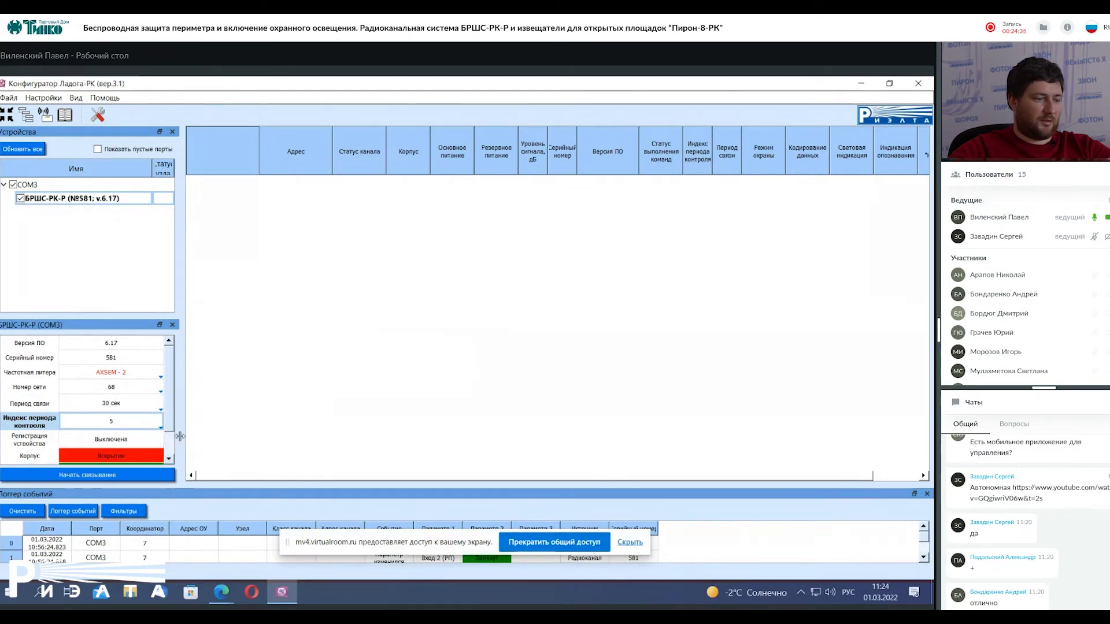
{"action": "left_click", "coordinate": [161, 411]}
{"action": "left_click", "coordinate": [84, 417]}
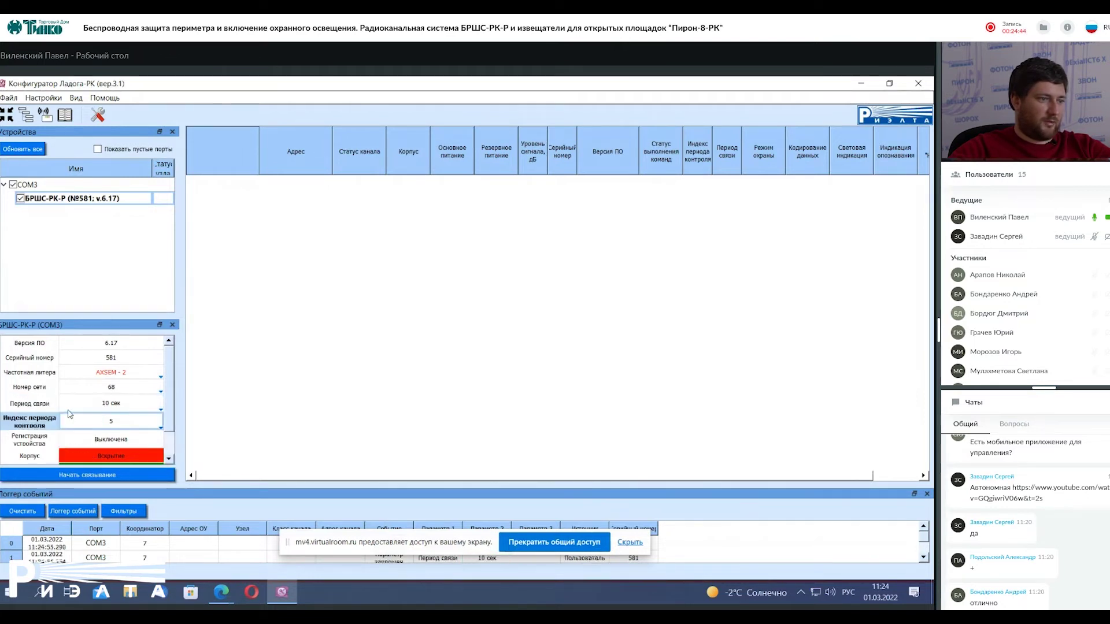
{"action": "mouse_move", "coordinate": [84, 420]}
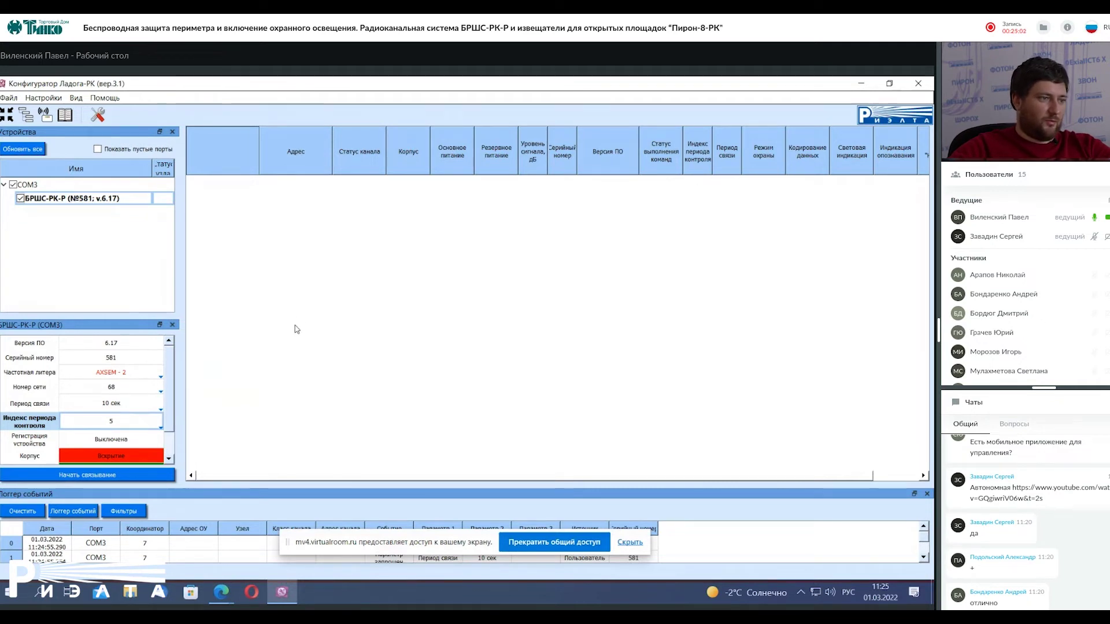
Set the БРШС-РК-Р communication period to 30 sec and select its control period index
{"action": "left_click", "coordinate": [158, 408]}
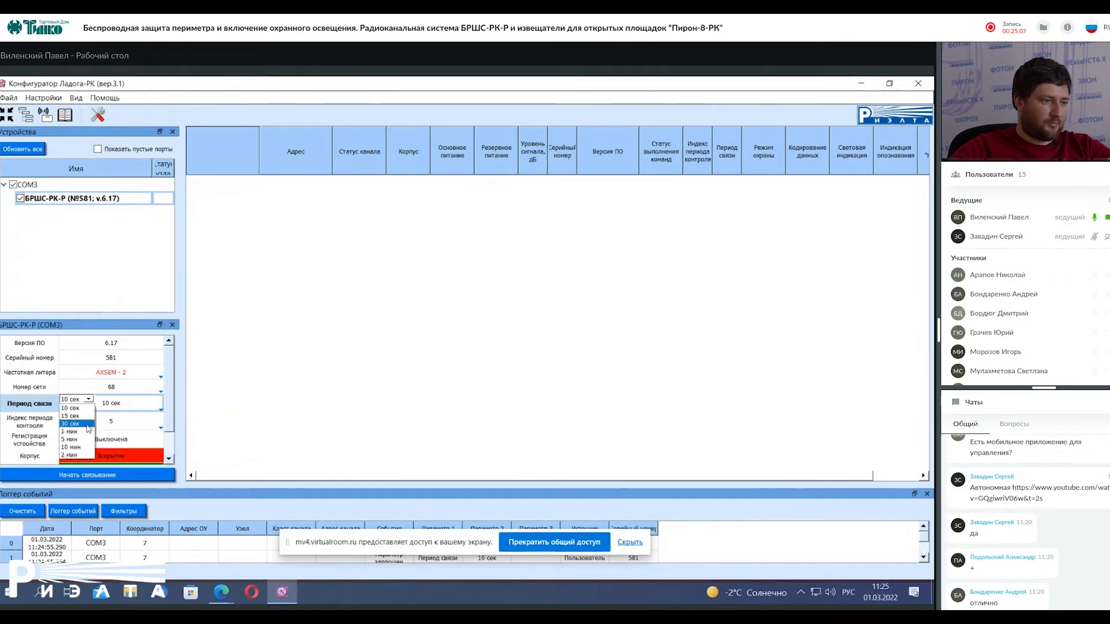
{"action": "left_click", "coordinate": [85, 426]}
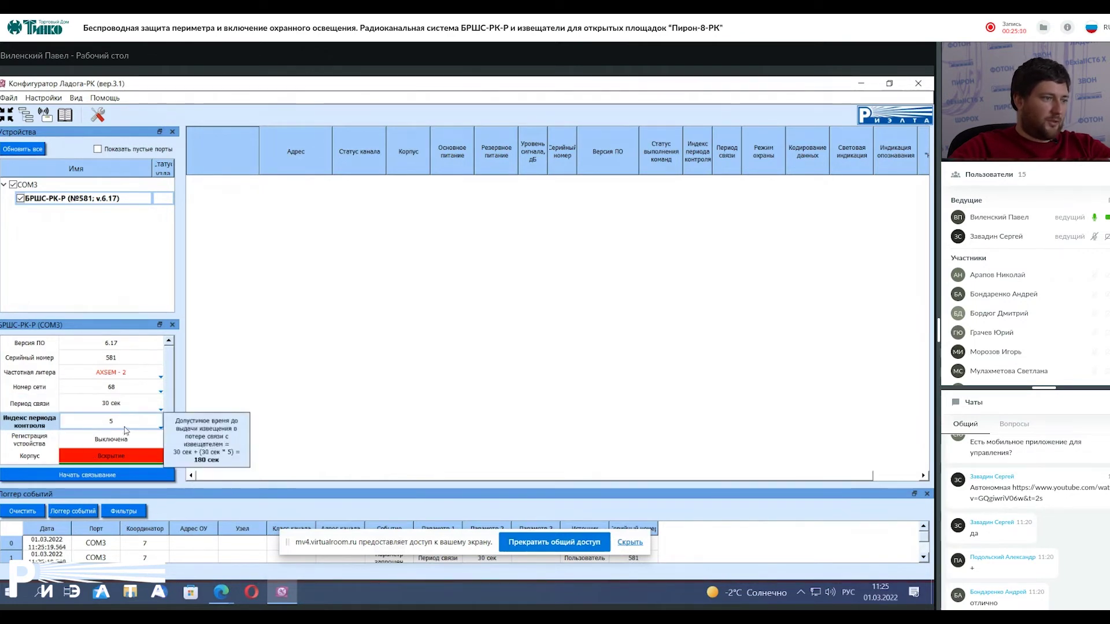
{"action": "left_click", "coordinate": [129, 429]}
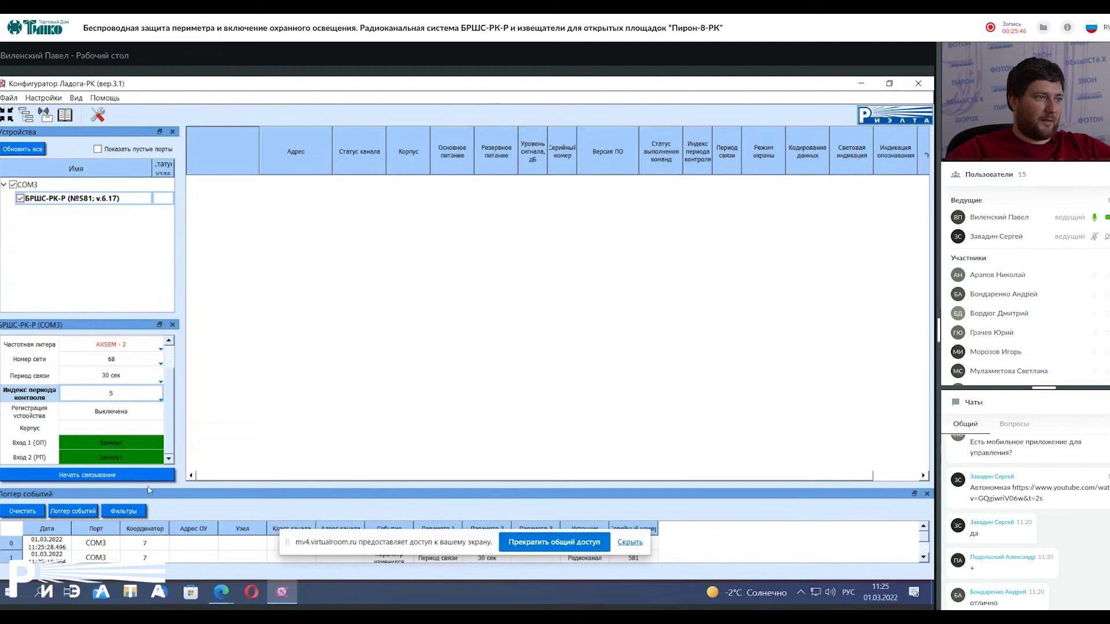
Start binding on the БРШС-РК-Р coordinator to register the Пирон-8-РК detector
{"action": "right_click", "coordinate": [80, 202]}
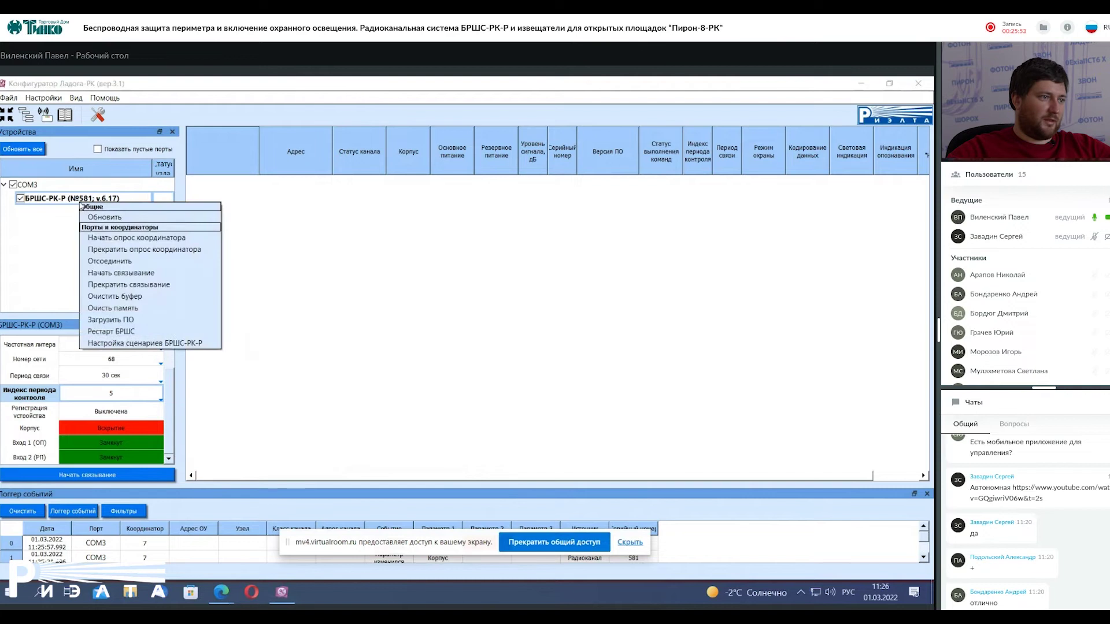
{"action": "left_click", "coordinate": [115, 275]}
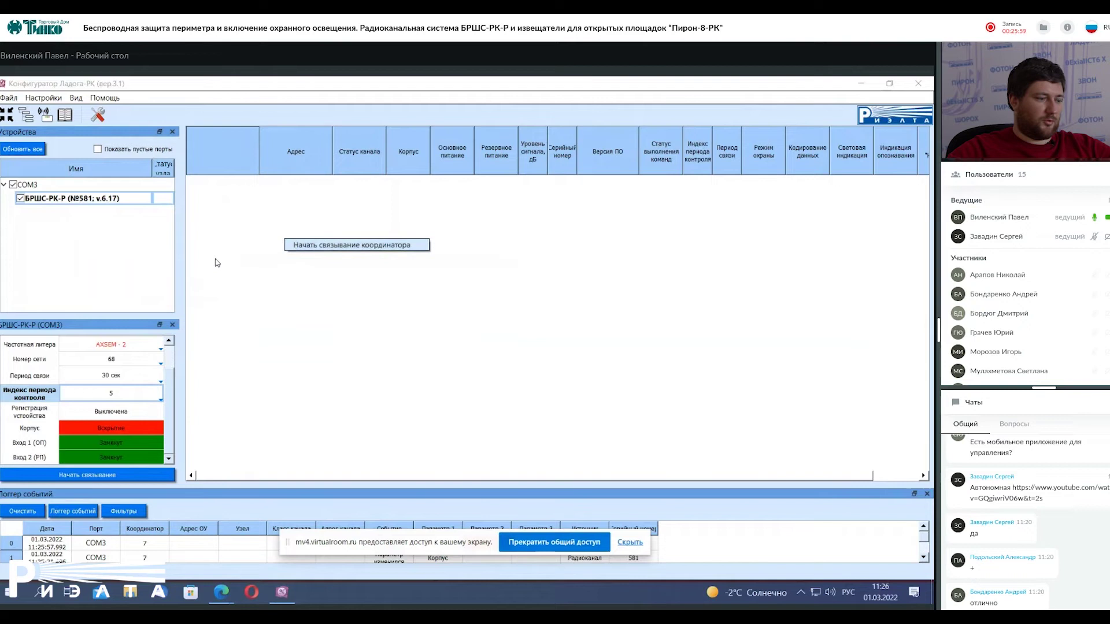
{"action": "left_click", "coordinate": [313, 247]}
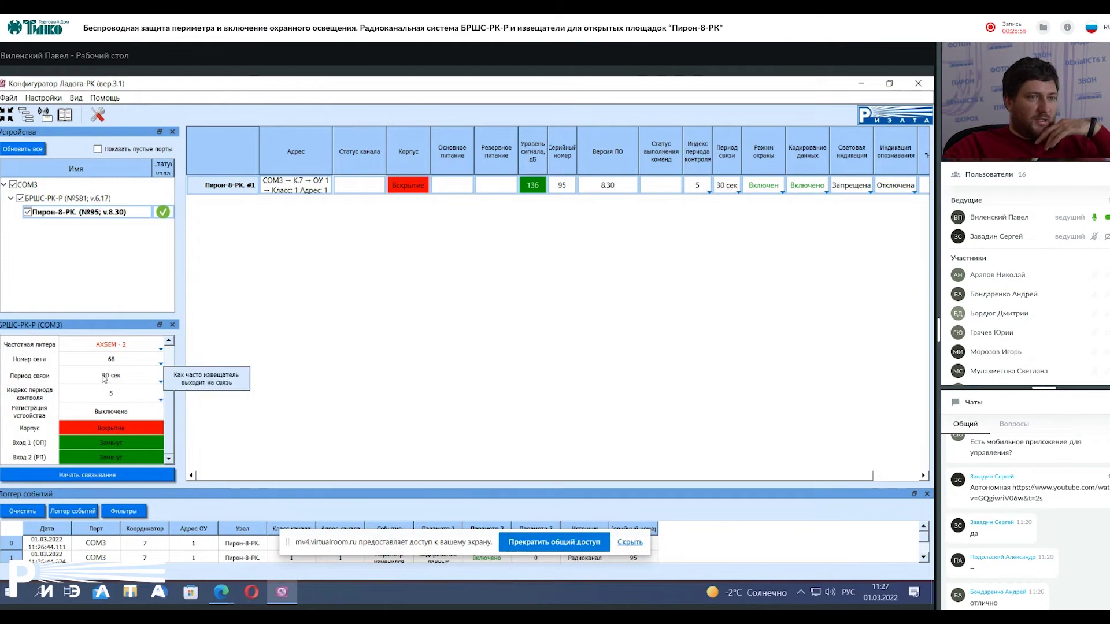
View the communication period options of the Пирон-8-РК detector without choosing another one
{"action": "left_click", "coordinate": [737, 193]}
{"action": "left_click", "coordinate": [737, 193]}
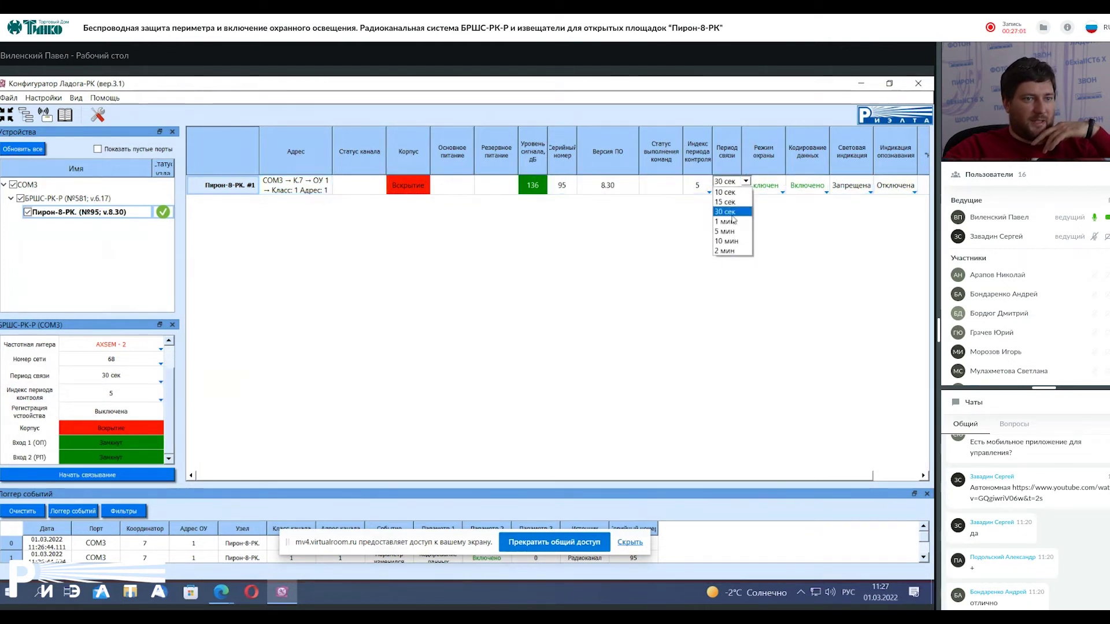
{"action": "left_click", "coordinate": [829, 246]}
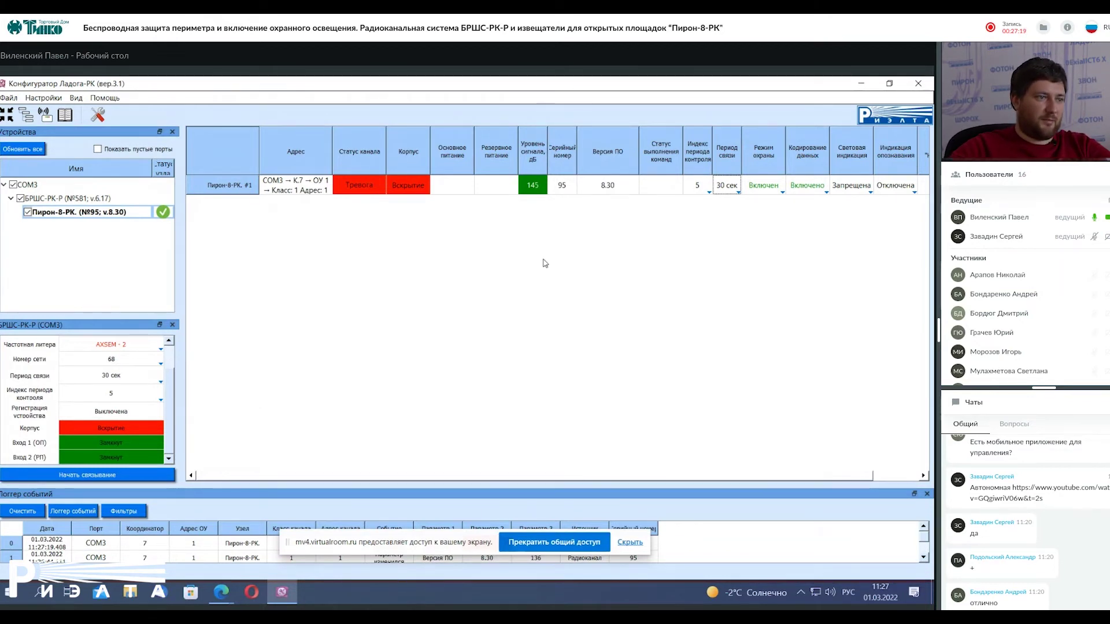
Start coordinator binding again to register the Розетка-РК device
{"action": "right_click", "coordinate": [236, 236]}
{"action": "left_click", "coordinate": [261, 224]}
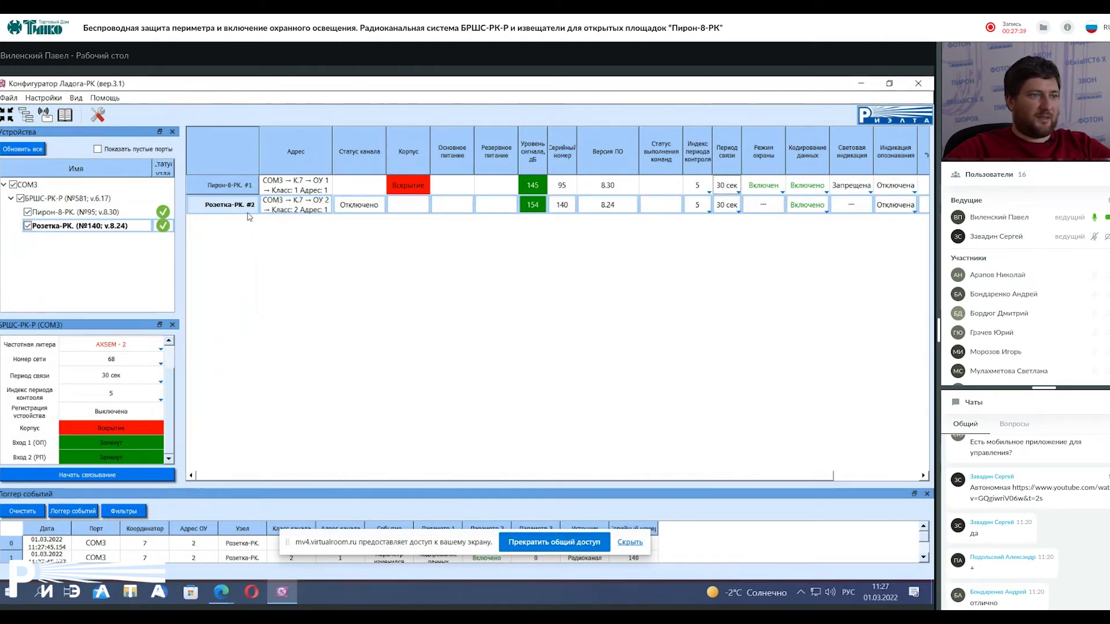
Make the Розетка-РК row slightly taller and set the device's communication period to 4 sec
{"action": "left_click_drag", "start_coordinate": [240, 215], "coordinate": [240, 220]}
{"action": "left_click", "coordinate": [359, 208]}
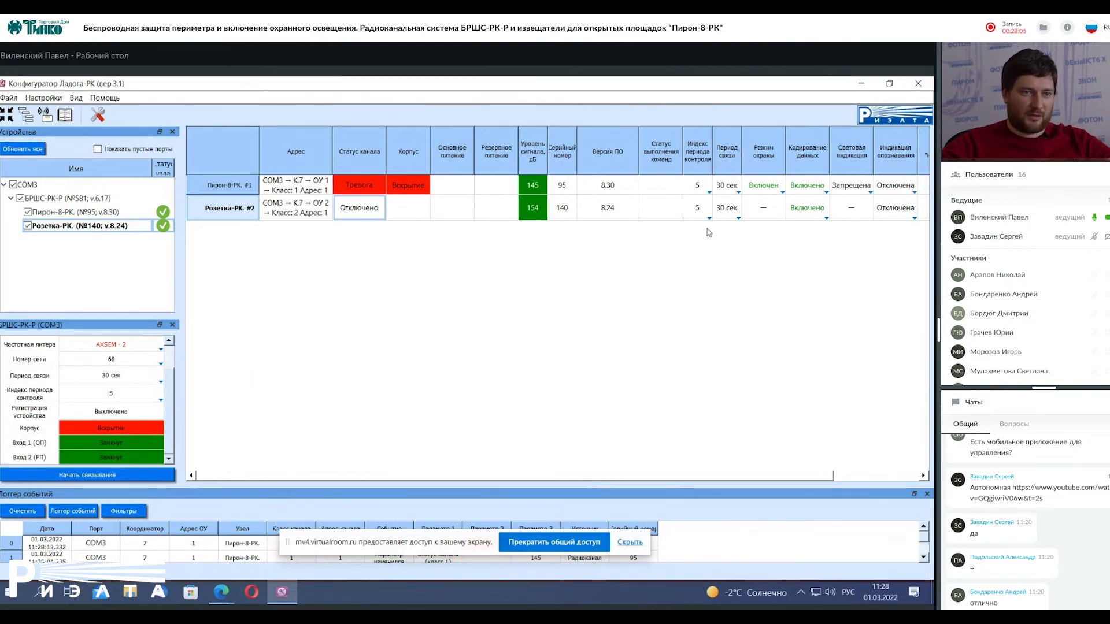
{"action": "left_click", "coordinate": [737, 217]}
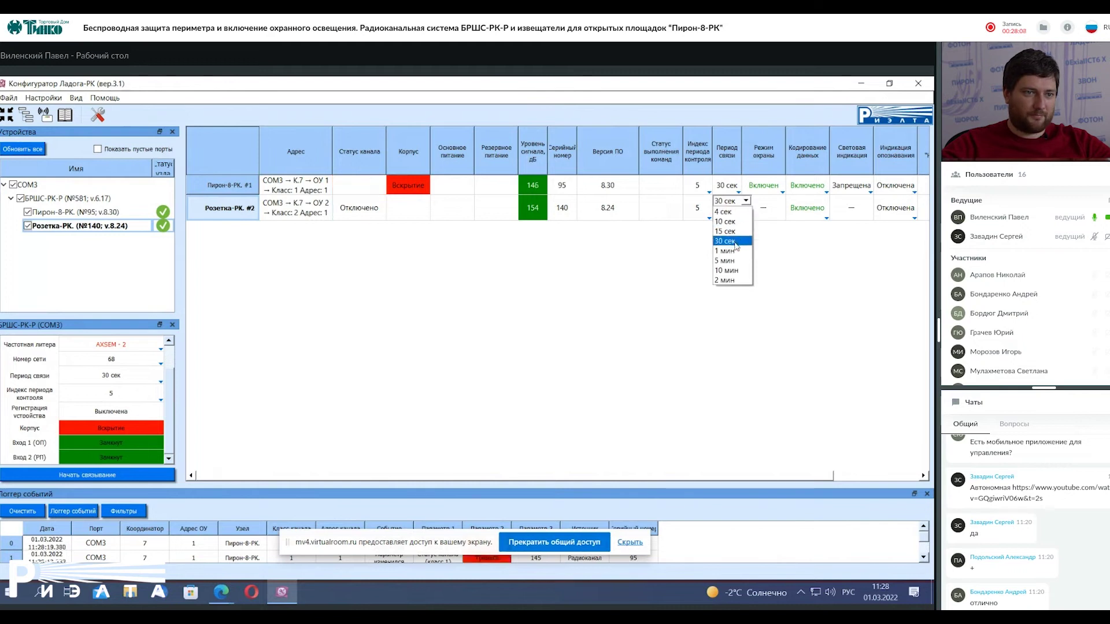
{"action": "left_click", "coordinate": [729, 211]}
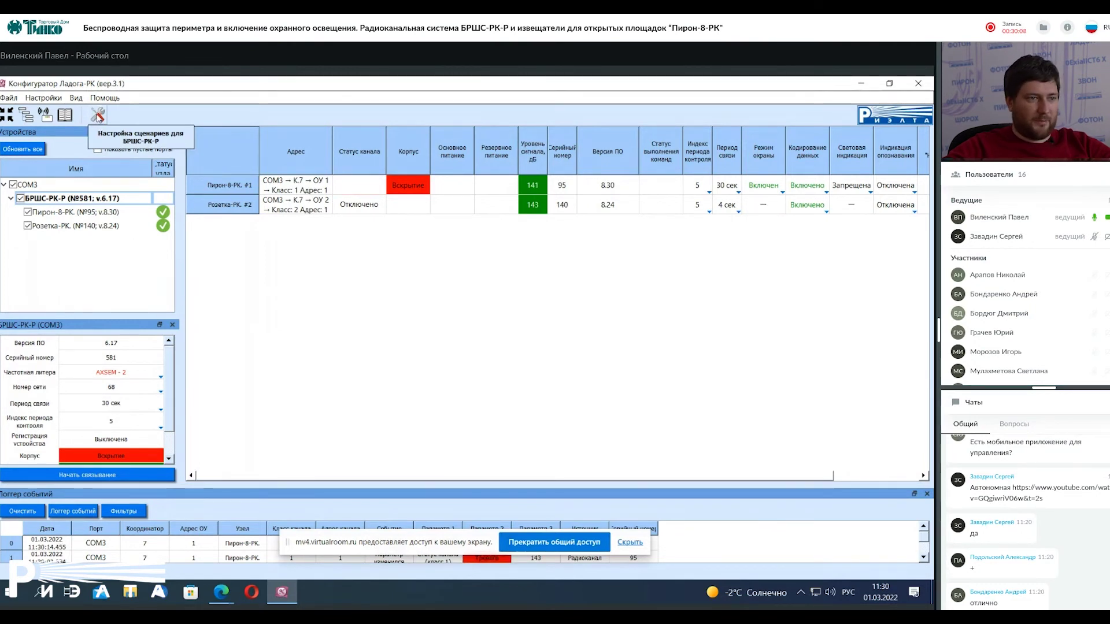
Open the relay scenario settings for БРШС-РК-Р and look through its list of built-in relays
{"action": "left_click", "coordinate": [99, 117]}
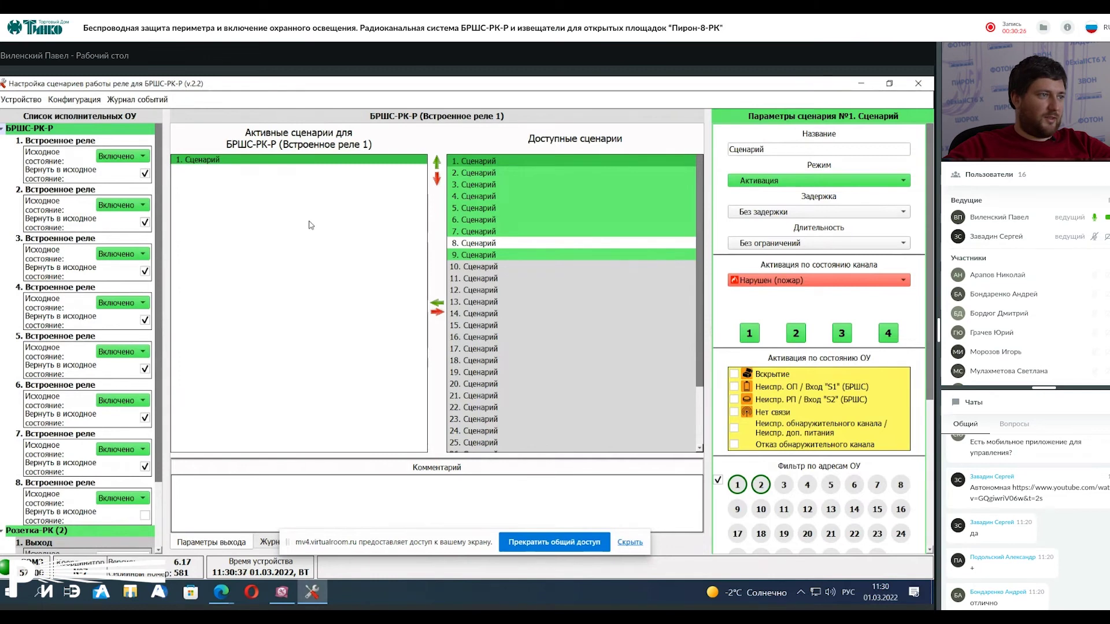
{"action": "left_click", "coordinate": [3, 129]}
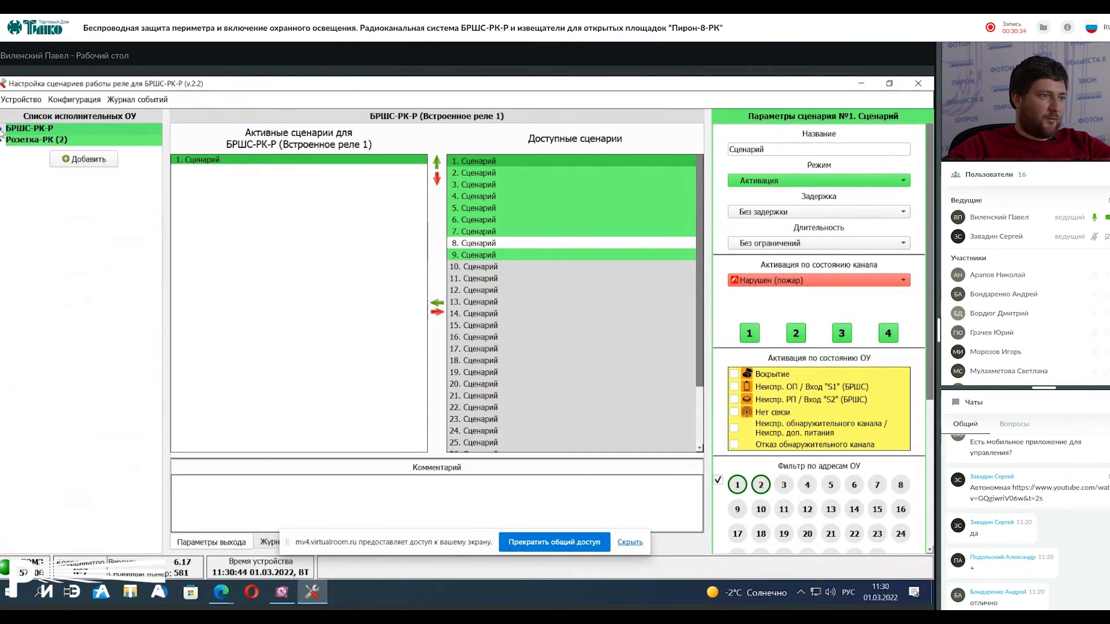
{"action": "left_click", "coordinate": [2, 131]}
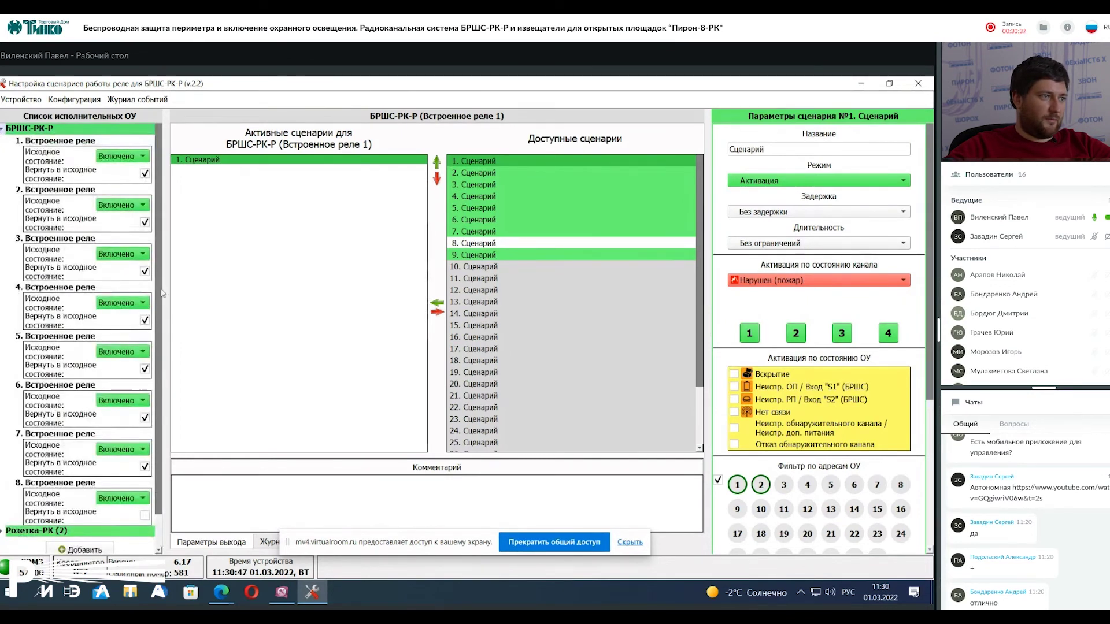
{"action": "left_click", "coordinate": [2, 129]}
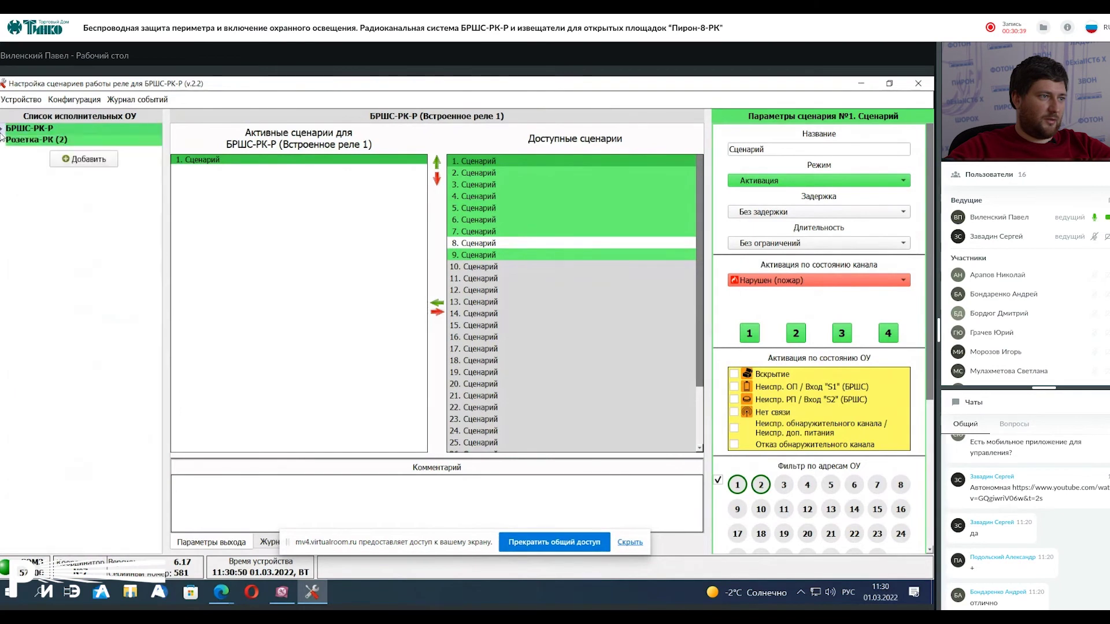
Select output 1 of Розетка-РК (2) to view its initial state and active scenarios, and collapse the device again
{"action": "left_click", "coordinate": [3, 141]}
{"action": "left_click", "coordinate": [53, 179]}
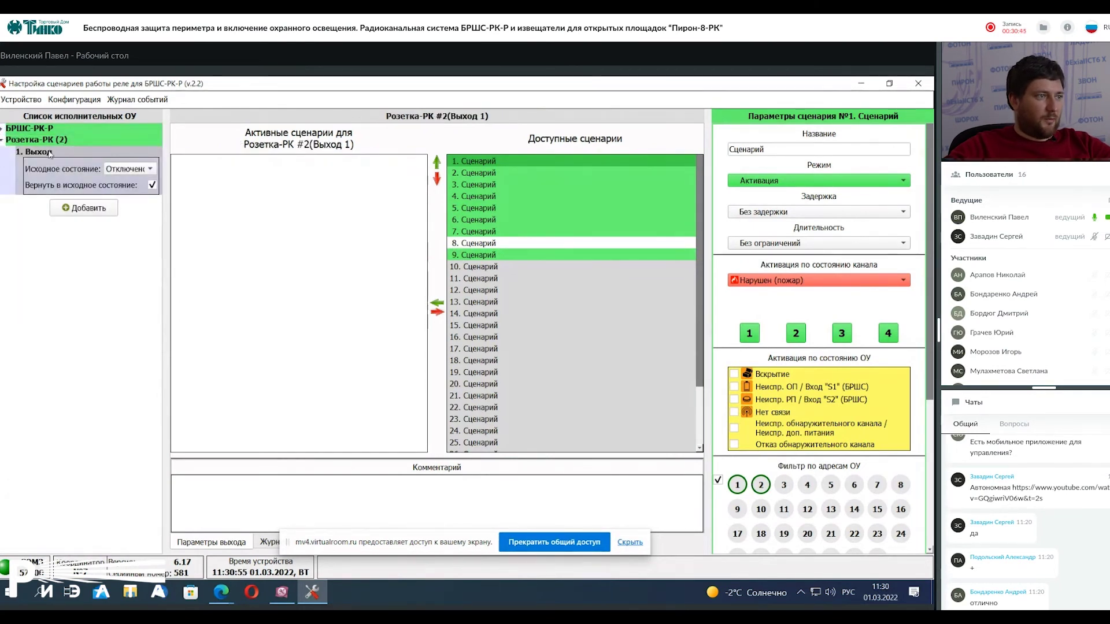
{"action": "left_click", "coordinate": [3, 141]}
Select built-in relay 1 of БРШС-РК-Р and examine the activation conditions and device address filter of scenario 1
{"action": "left_click", "coordinate": [2, 129]}
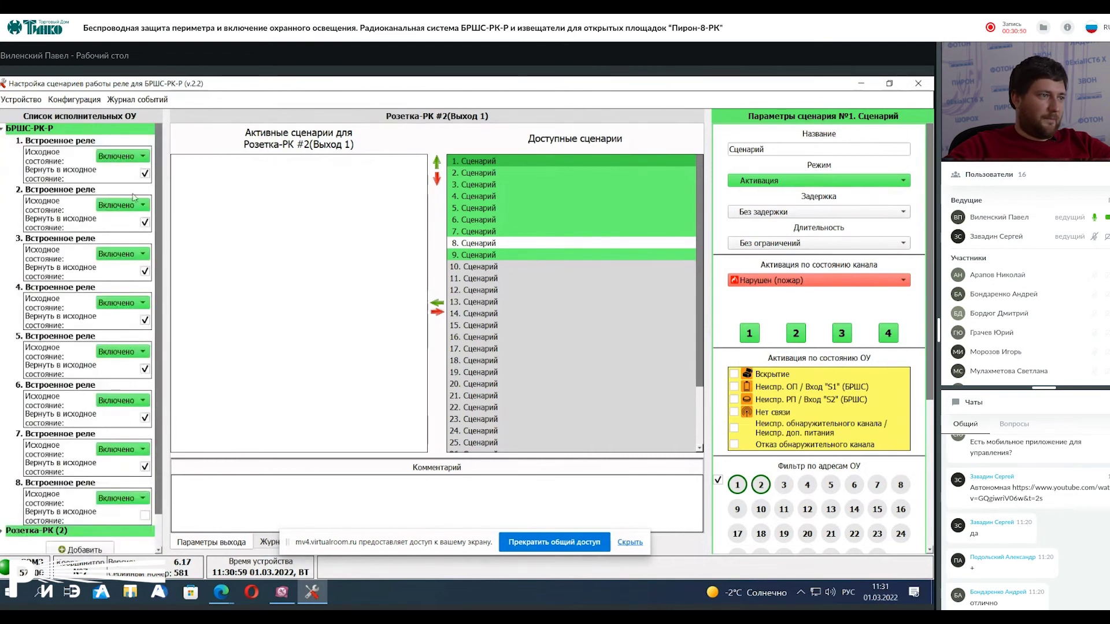
{"action": "left_click", "coordinate": [45, 163]}
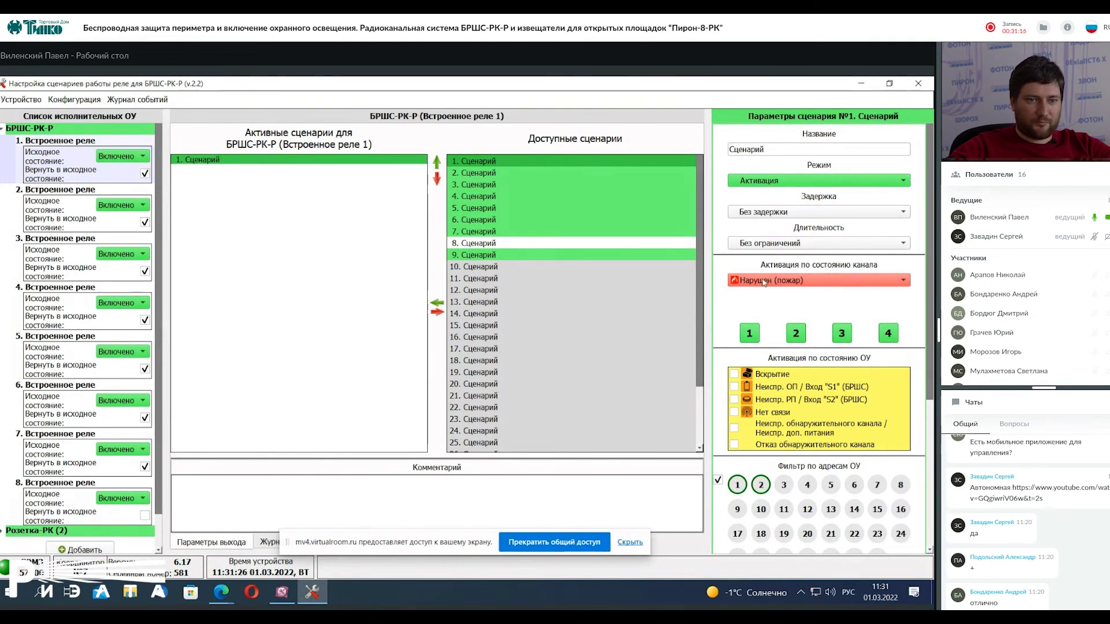
{"action": "left_click_drag", "start_coordinate": [927, 285], "coordinate": [927, 373]}
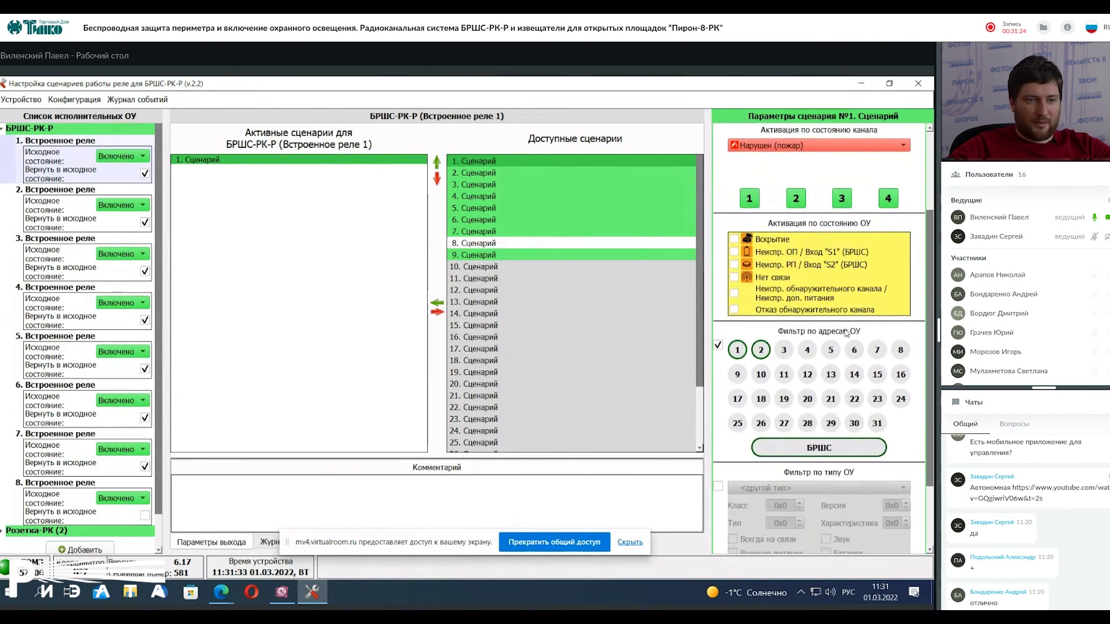
Examine the remaining filters of scenario 1, and view the active scenarios of БРШС-РК-Р built-in relays 2 and 5
{"action": "scroll", "coordinate": [727, 321], "scroll_direction": "down", "scroll_amount": 3}
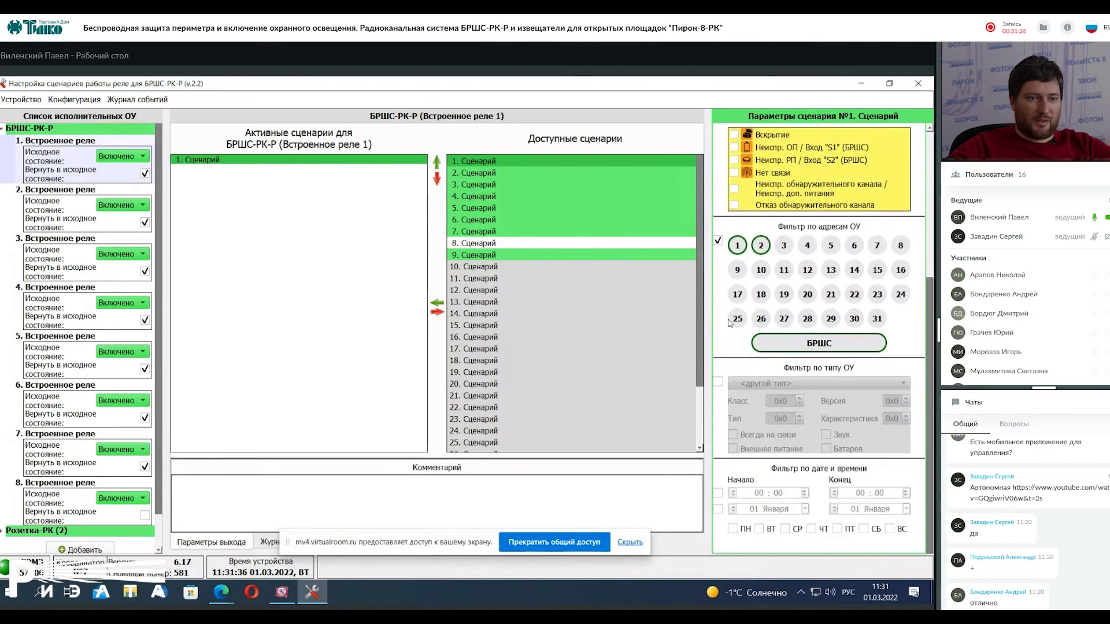
{"action": "scroll", "coordinate": [728, 323], "scroll_direction": "up", "scroll_amount": 4}
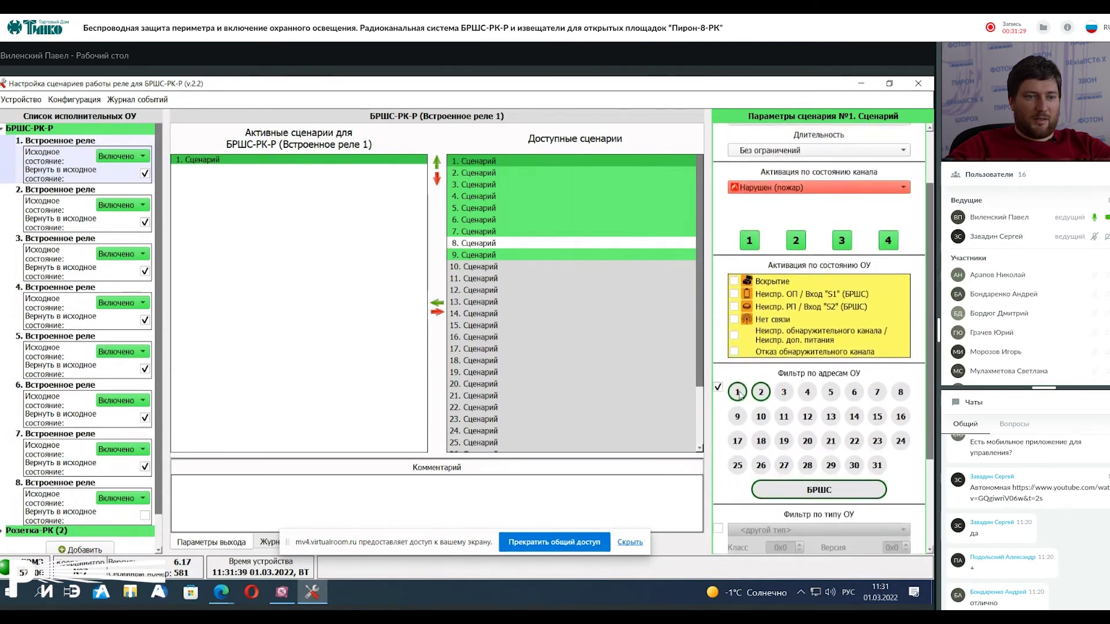
{"action": "scroll", "coordinate": [764, 394], "scroll_direction": "up", "scroll_amount": 3}
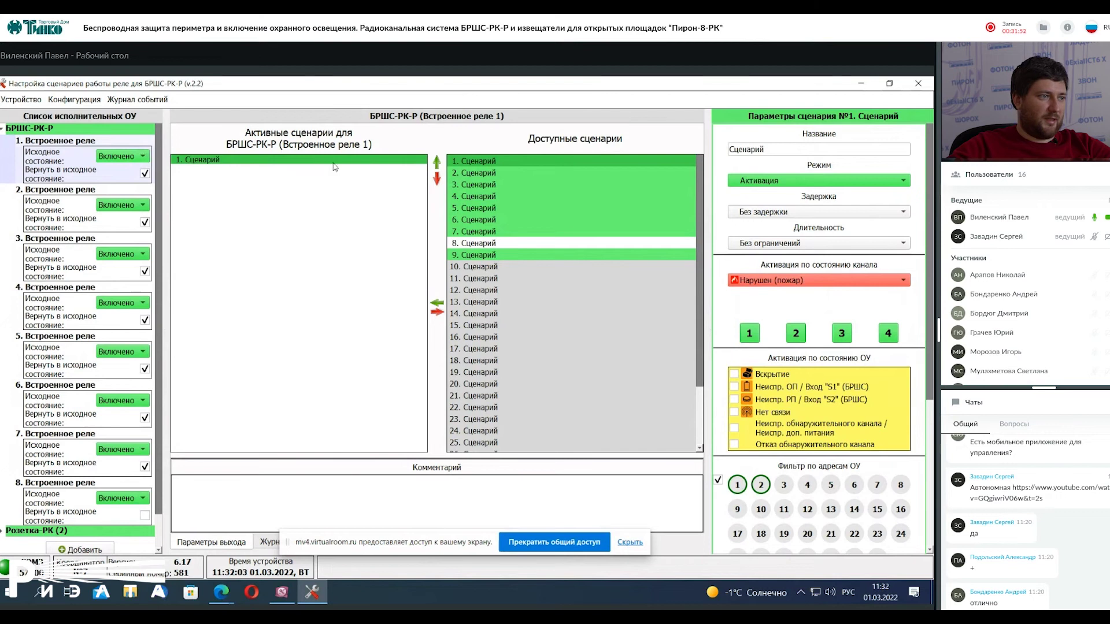
{"action": "left_click", "coordinate": [57, 214]}
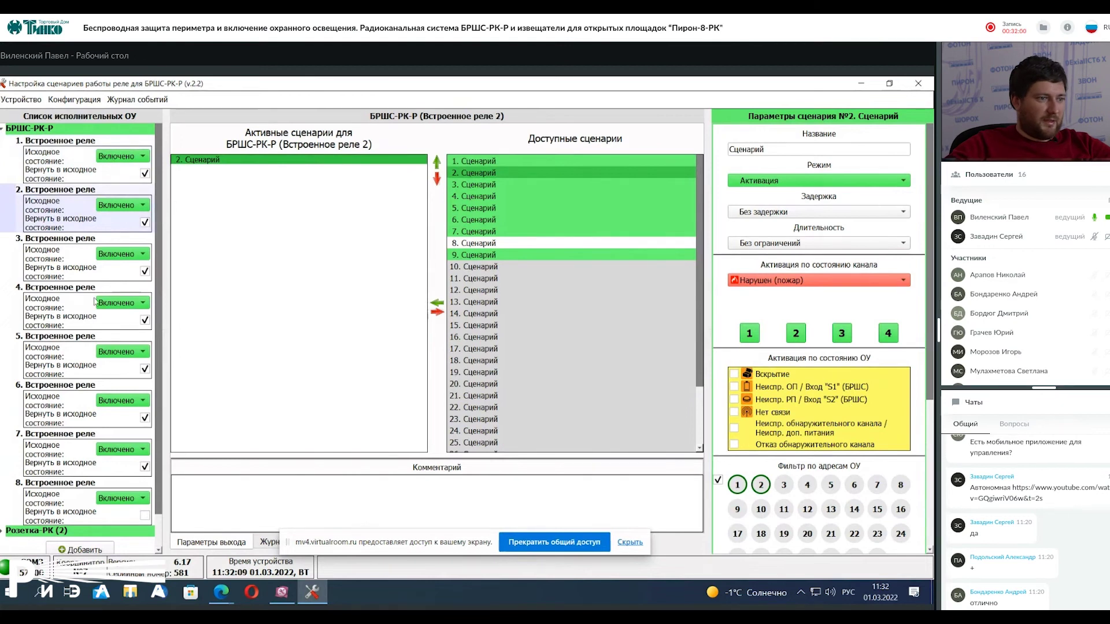
{"action": "left_click", "coordinate": [65, 354]}
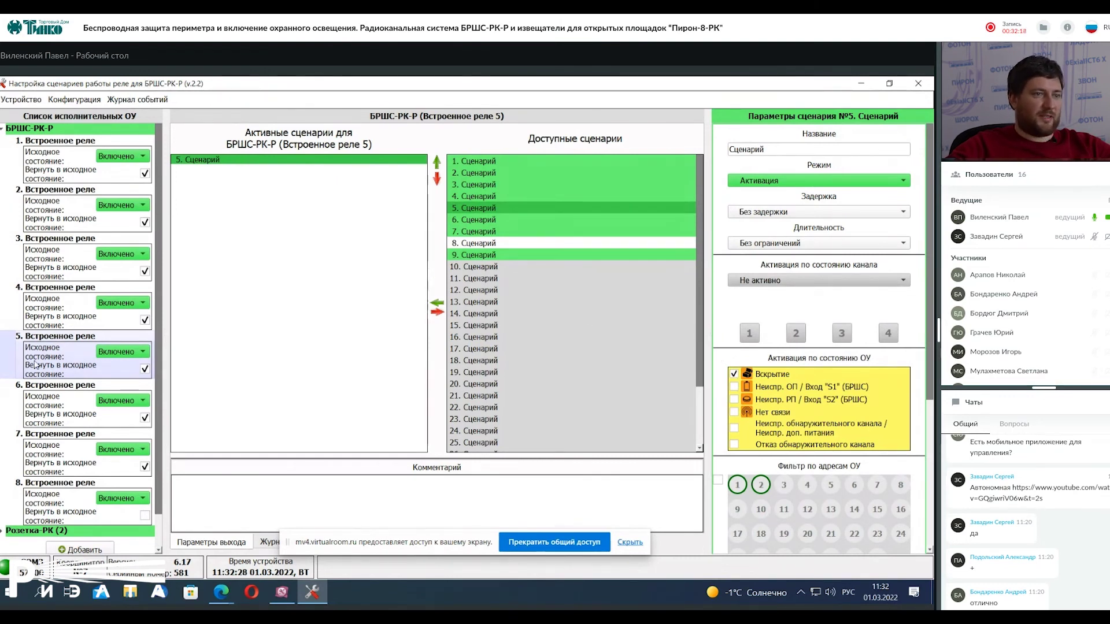
{"action": "scroll", "coordinate": [91, 484], "scroll_direction": "down", "scroll_amount": 1}
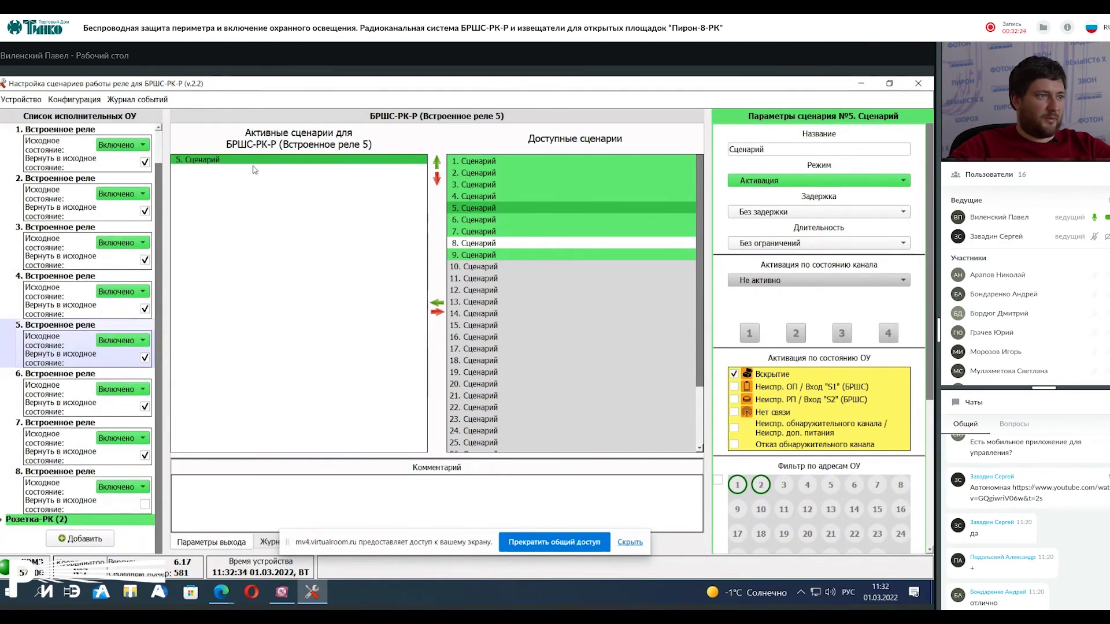
Try replacing active scenario 1 of БРШС-РК-Р built-in relay 1 with scenario 9
{"action": "left_click", "coordinate": [67, 157]}
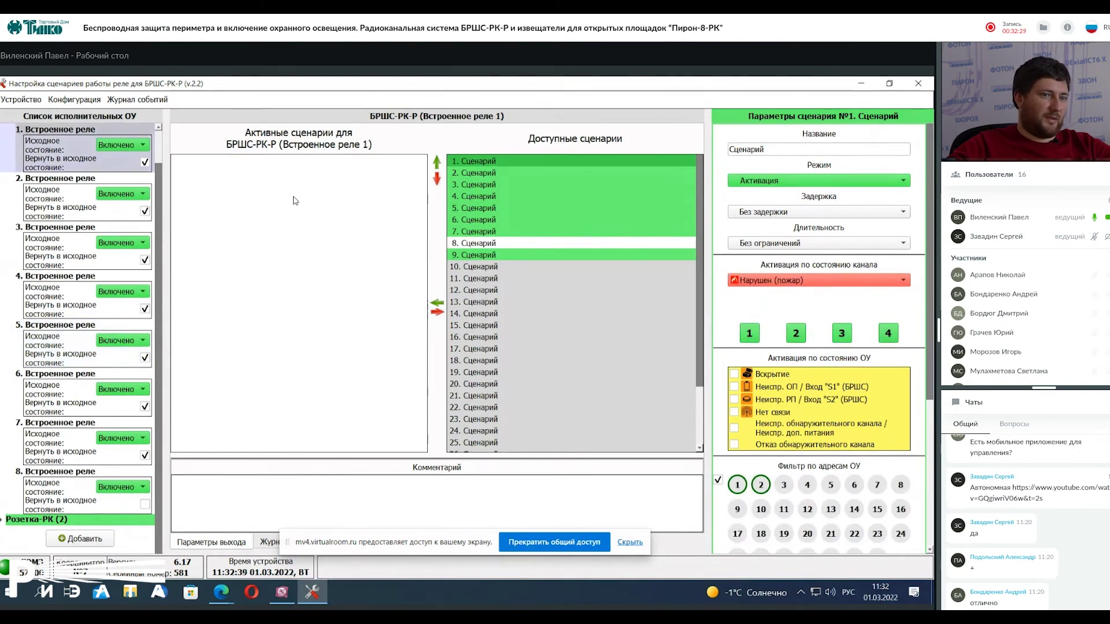
{"action": "double_click", "coordinate": [512, 257]}
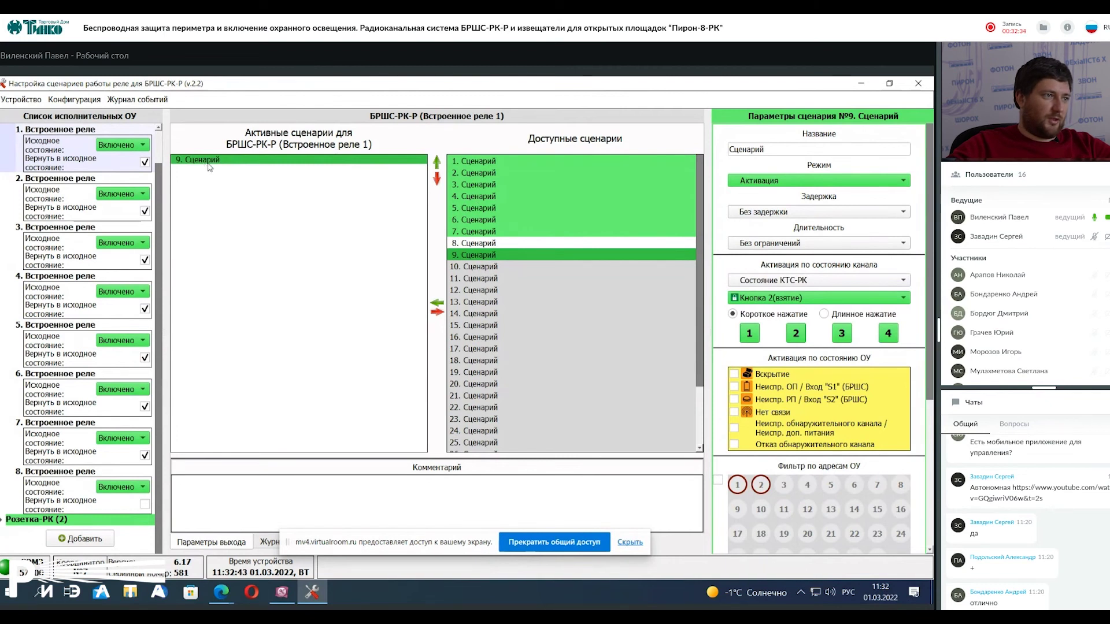
{"action": "left_click", "coordinate": [90, 103]}
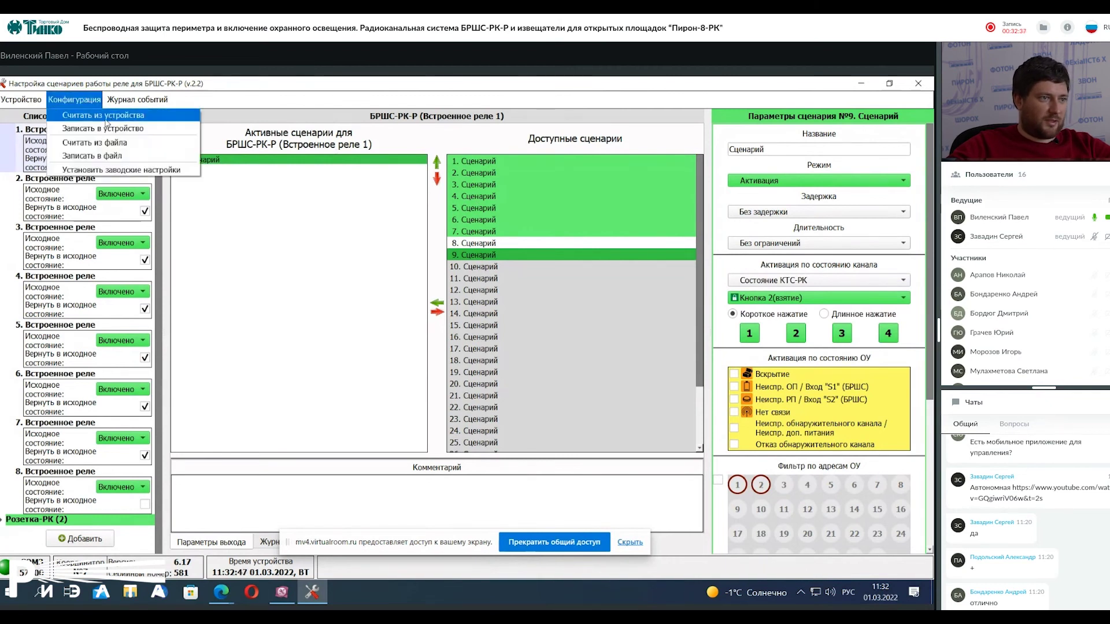
{"action": "left_click", "coordinate": [345, 187]}
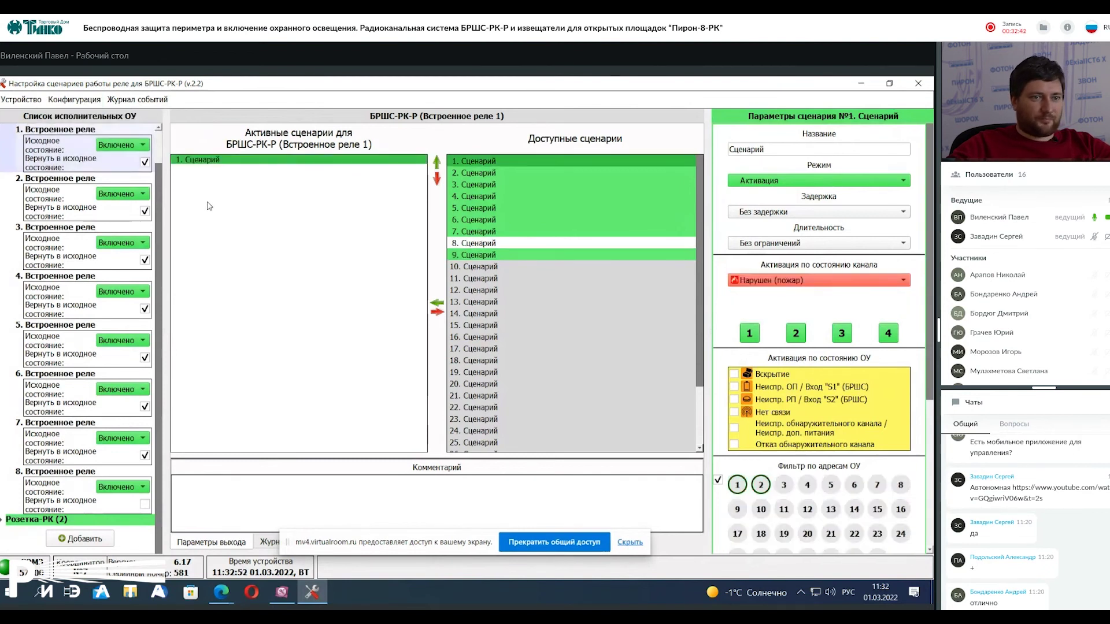
Collapse БРШС-РК-Р, select output 1 of Розетка-РК (2), and set the mode of scenario 10 to Активация
{"action": "left_click", "coordinate": [3, 139]}
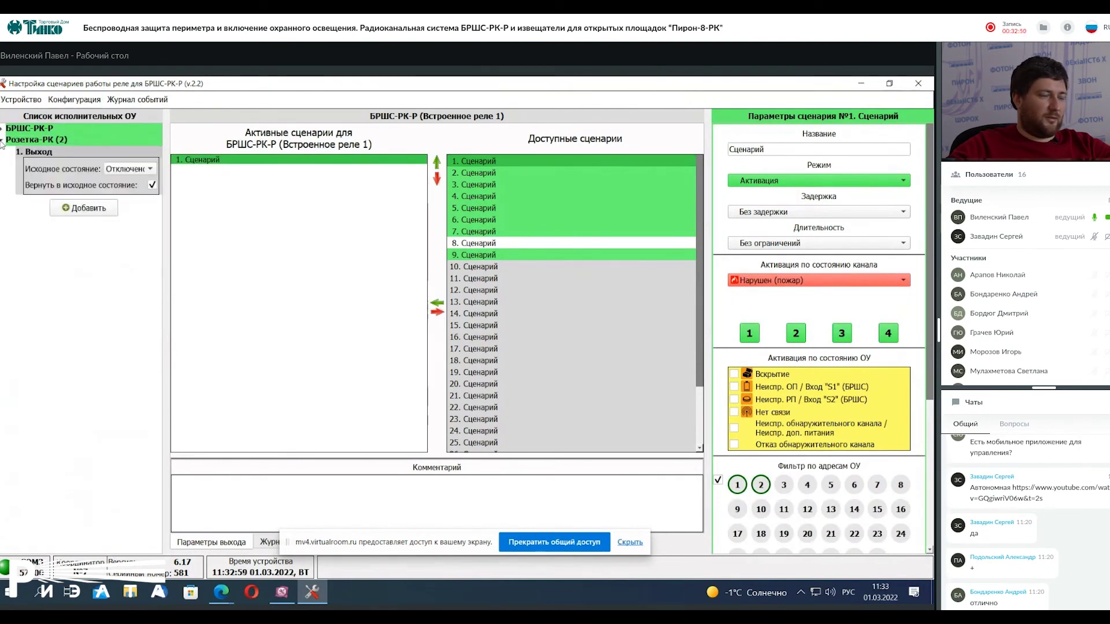
{"action": "left_click", "coordinate": [52, 176]}
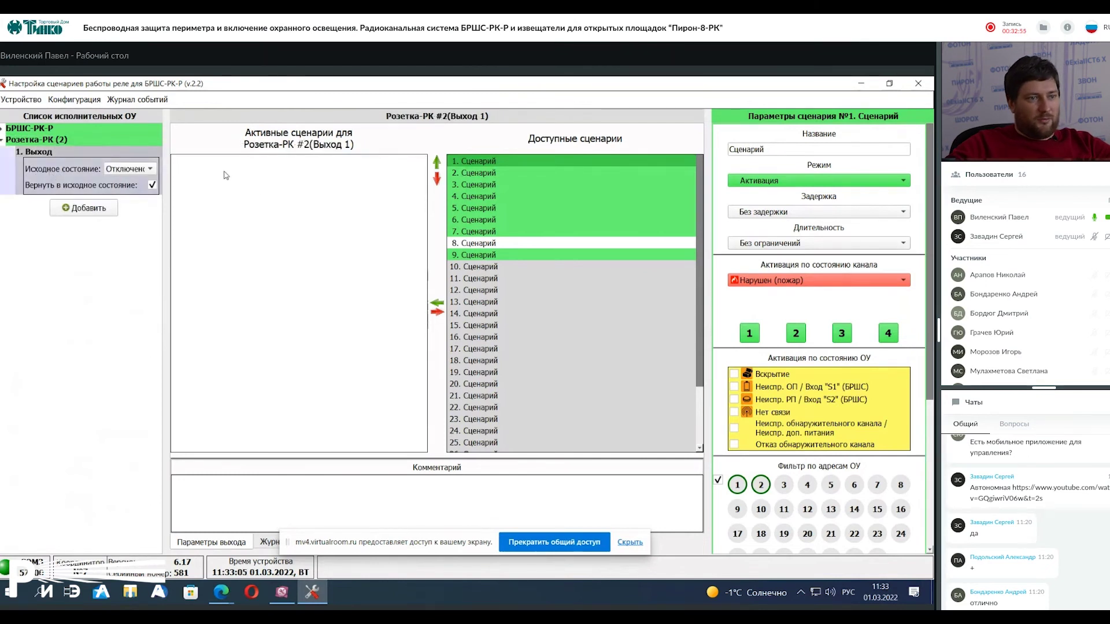
{"action": "left_click", "coordinate": [496, 268]}
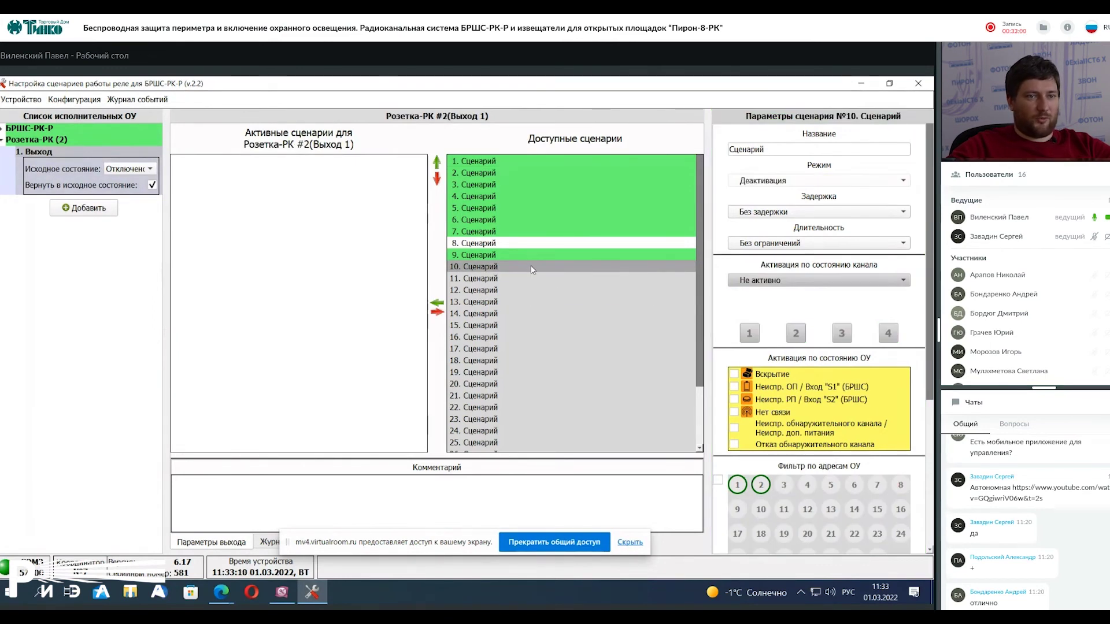
{"action": "left_click", "coordinate": [826, 180]}
{"action": "left_click", "coordinate": [774, 204]}
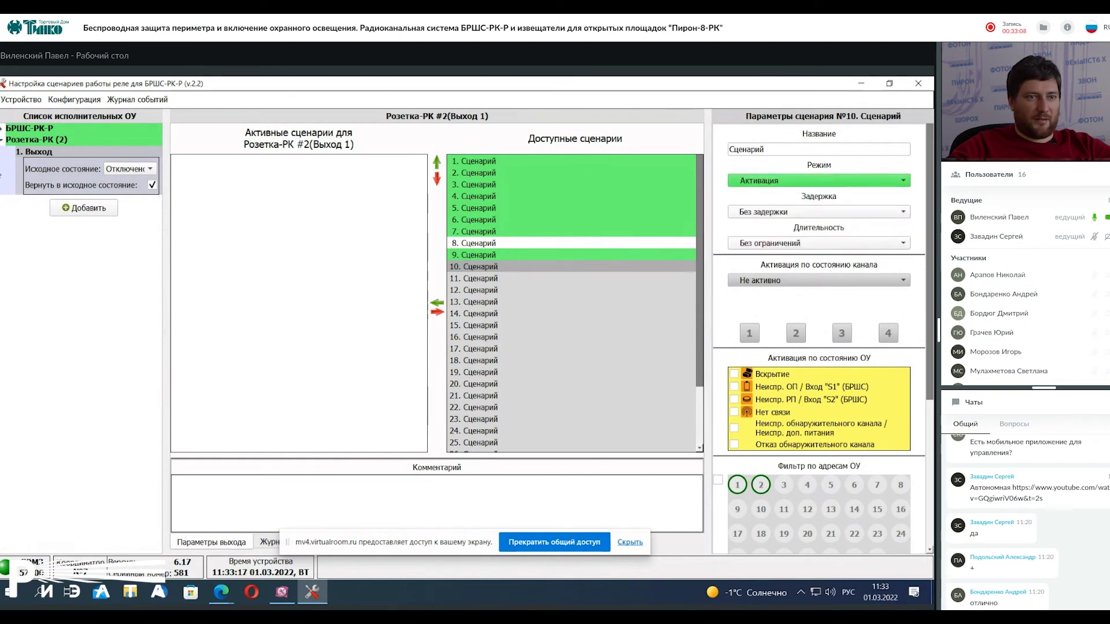
{"action": "left_click", "coordinate": [795, 212]}
{"action": "left_click", "coordinate": [801, 219]}
{"action": "left_click", "coordinate": [826, 242]}
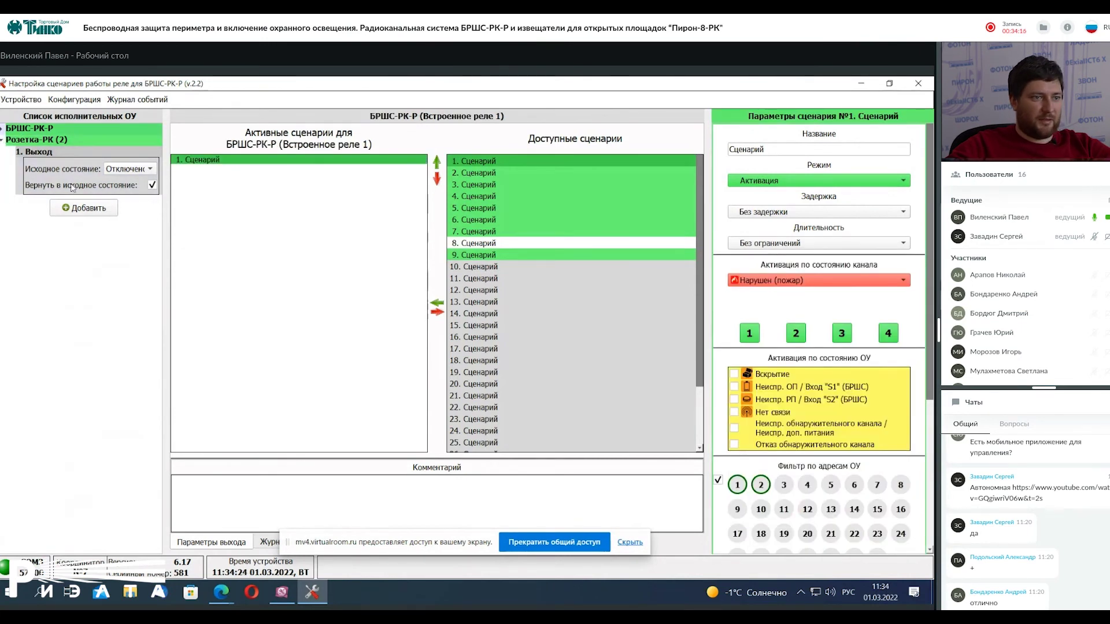
Assign scenario 10 as an active scenario of output 1 of Розетка-РК (2)
{"action": "left_click", "coordinate": [70, 186]}
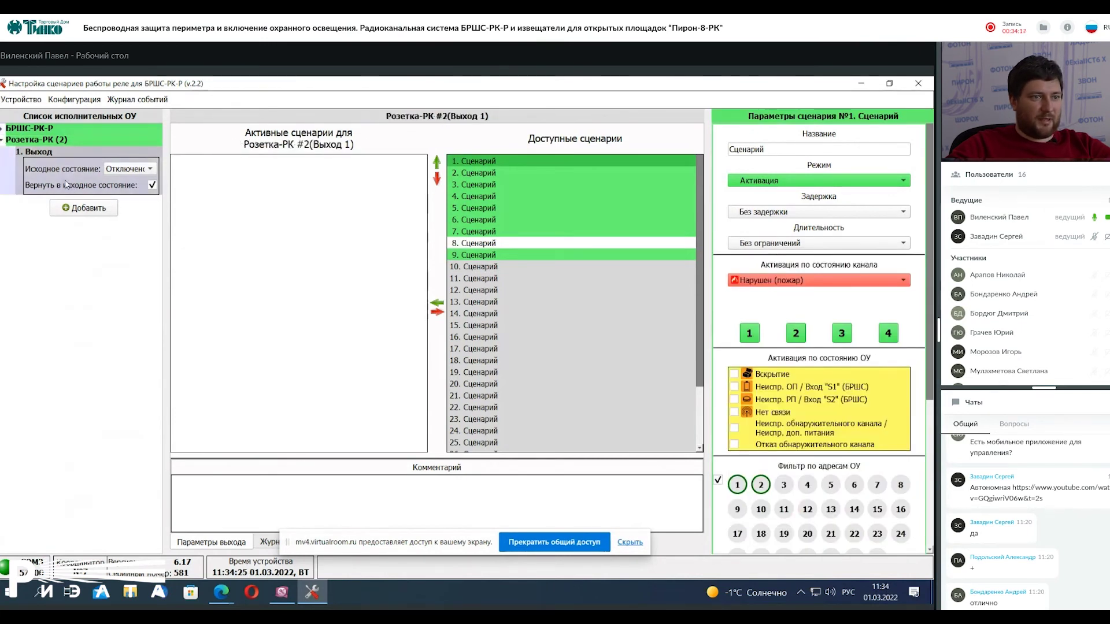
{"action": "left_click", "coordinate": [526, 268]}
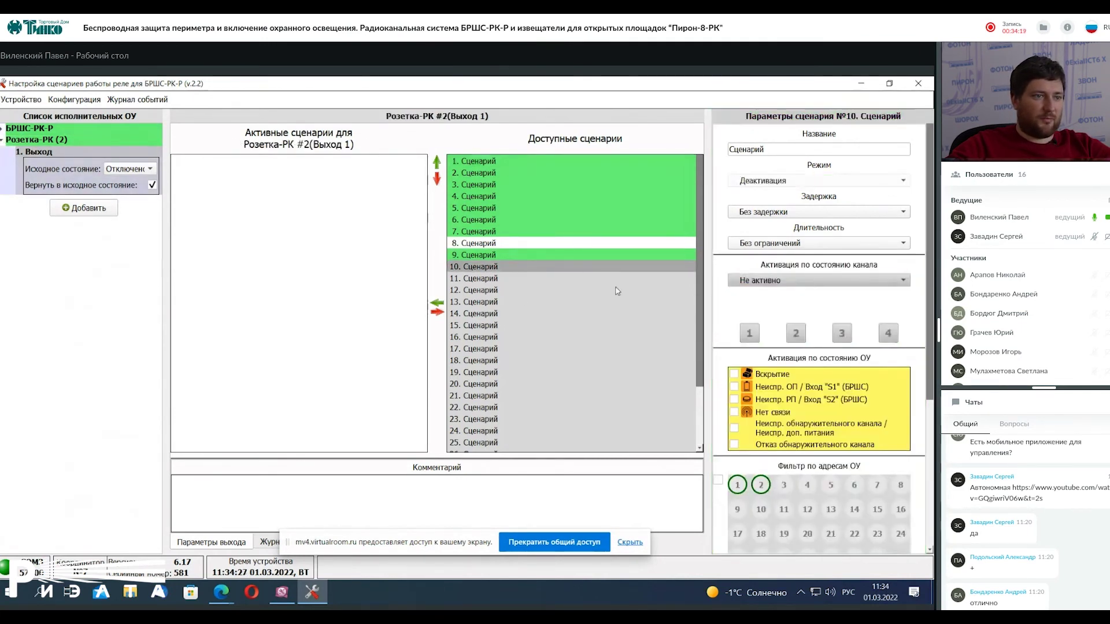
{"action": "right_click", "coordinate": [520, 269]}
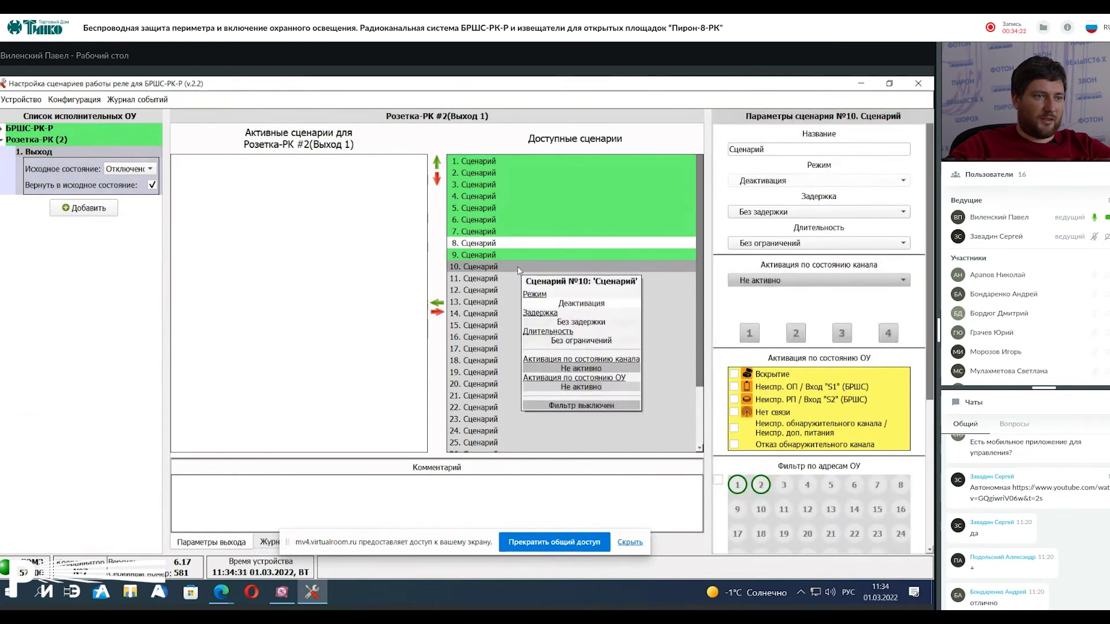
{"action": "left_click", "coordinate": [292, 241]}
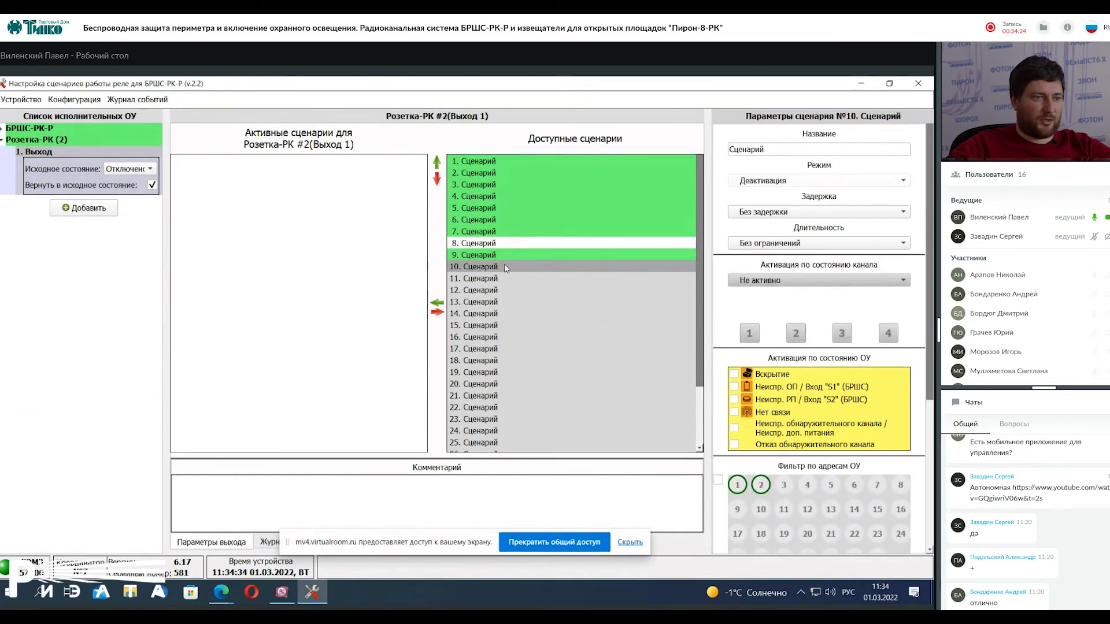
{"action": "mouse_move", "coordinate": [505, 266]}
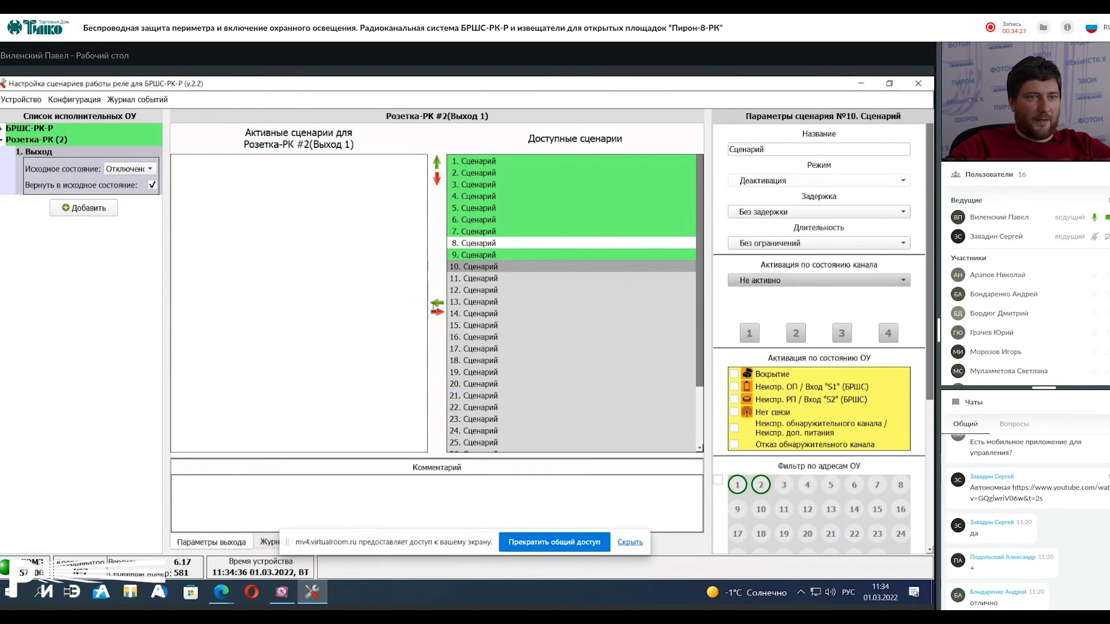
{"action": "left_click_drag", "start_coordinate": [480, 266], "coordinate": [199, 180]}
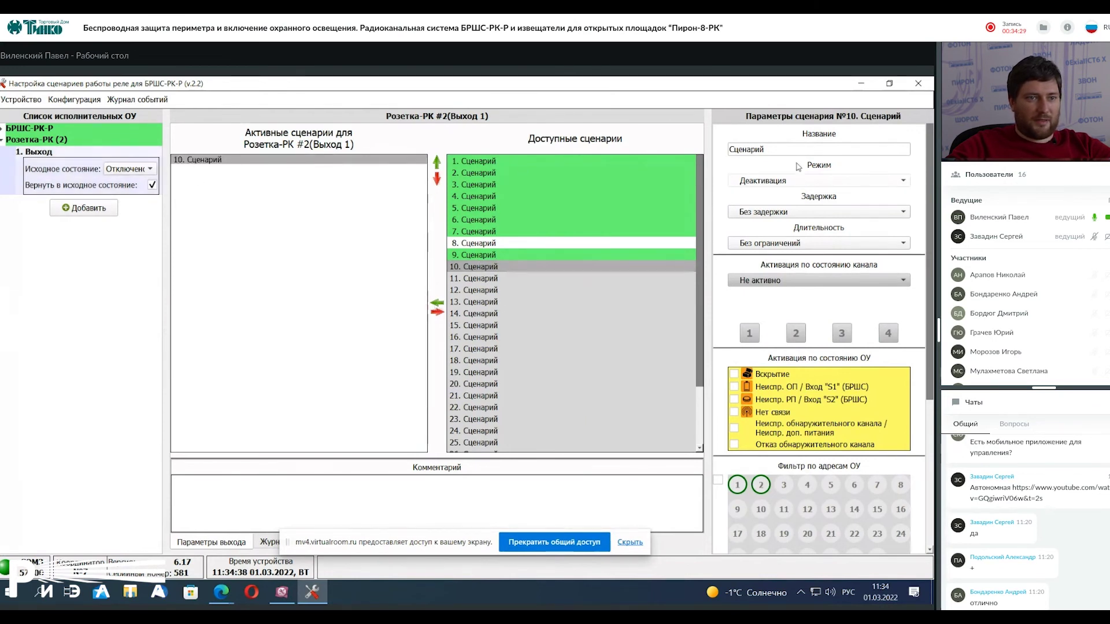
Set the mode of scenario 10 to Активация and its duration to 20 секунд
{"action": "left_click", "coordinate": [845, 180]}
{"action": "left_click", "coordinate": [810, 196]}
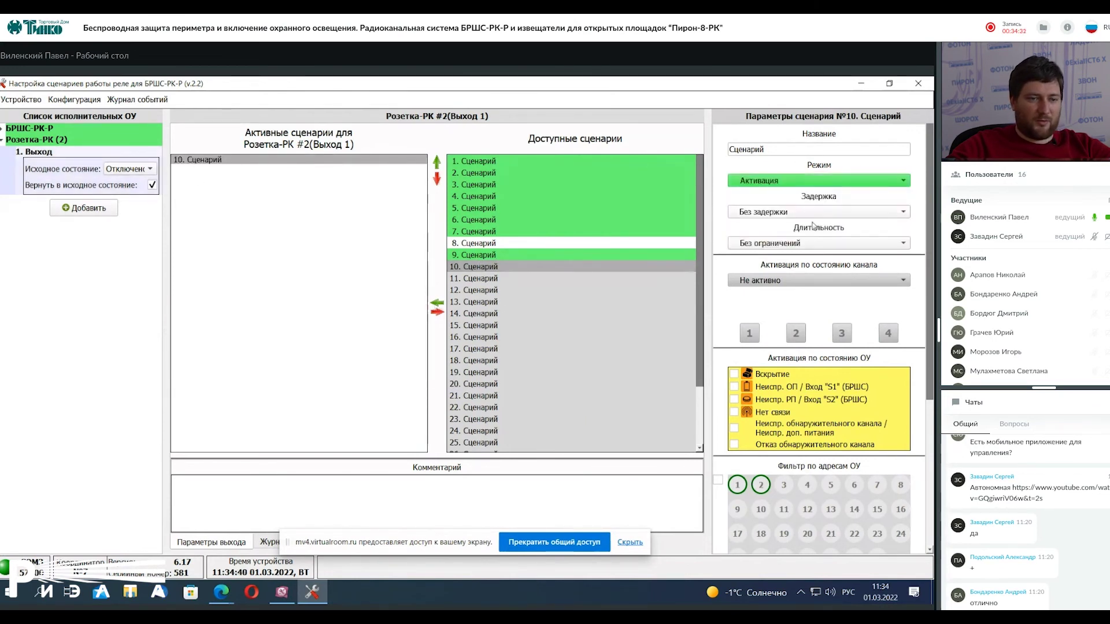
{"action": "left_click", "coordinate": [810, 243]}
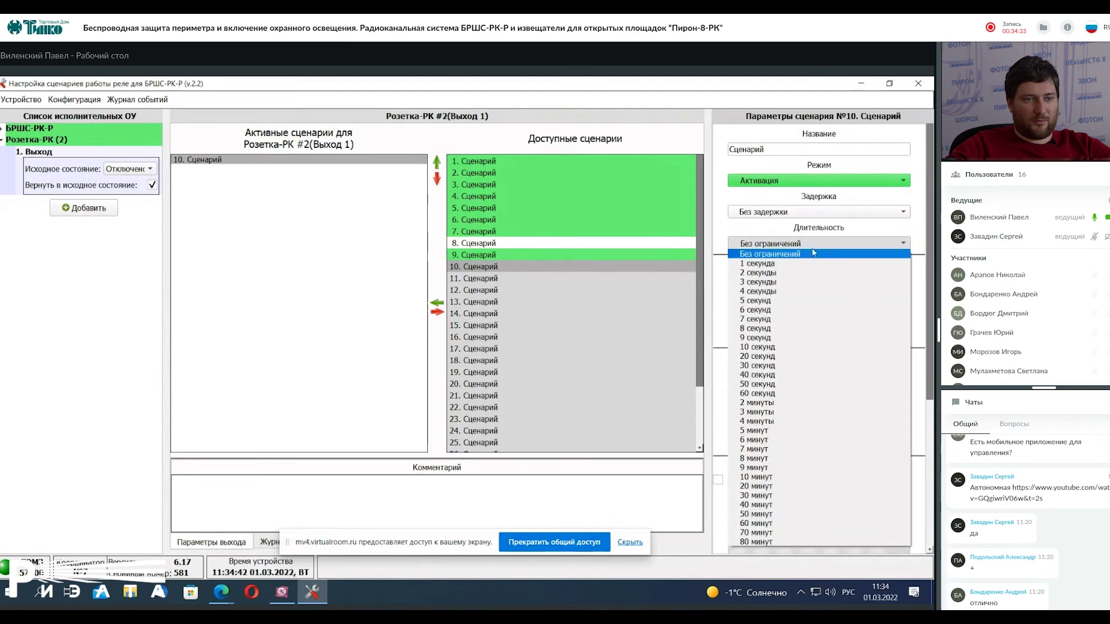
{"action": "left_click", "coordinate": [792, 357]}
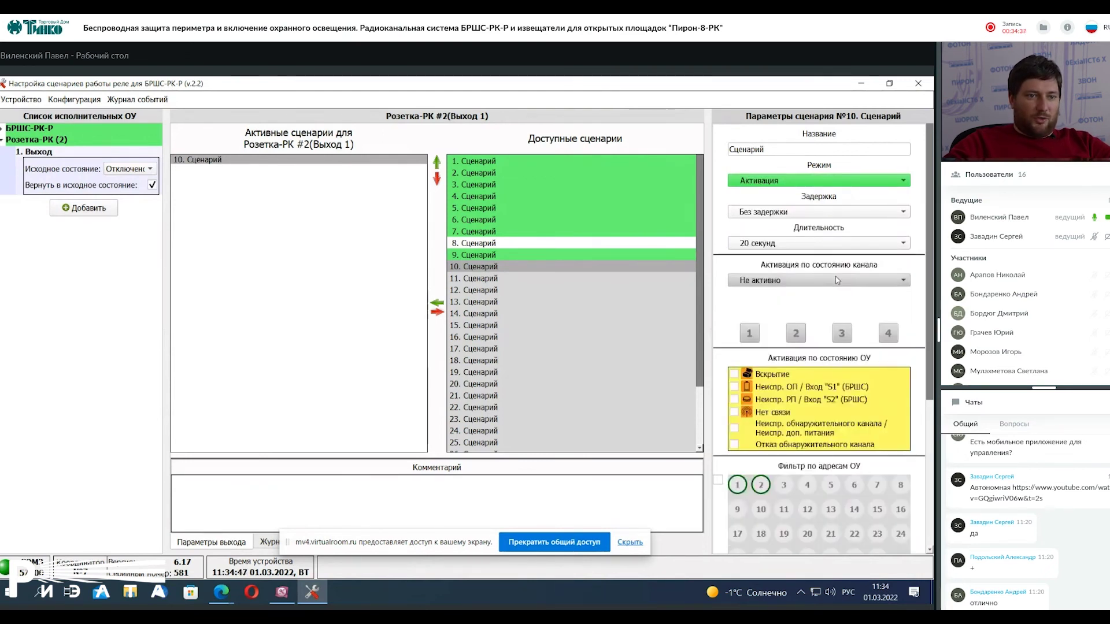
Make scenario 10 activate on the channel state Нарушен (пожар) for channels 1, 2, 3 and 4
{"action": "left_click", "coordinate": [839, 280]}
{"action": "left_click", "coordinate": [763, 315]}
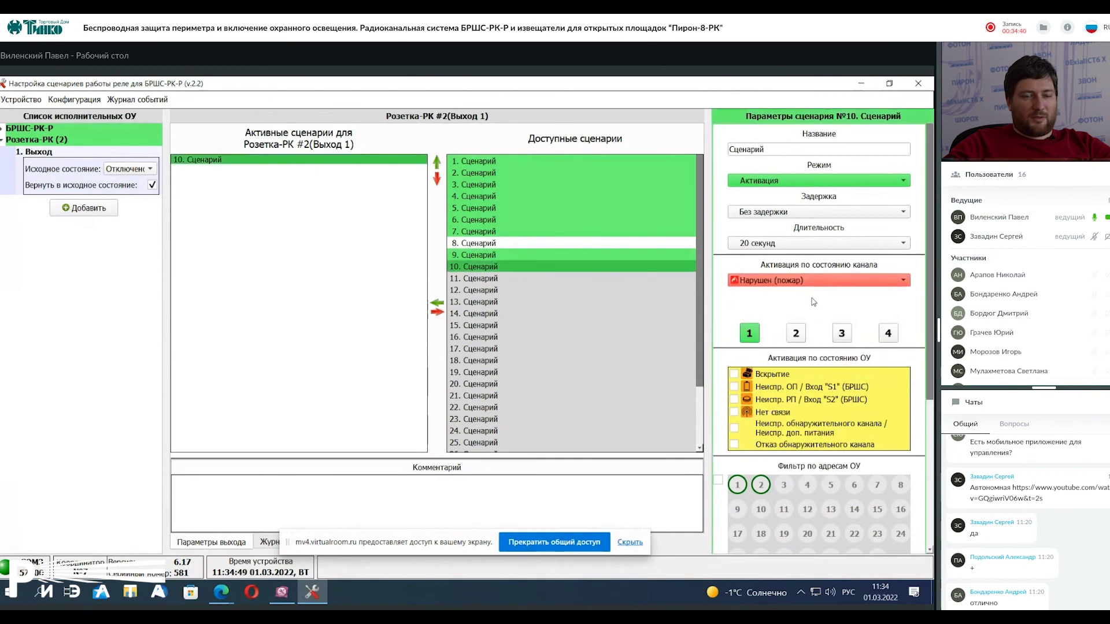
{"action": "scroll", "coordinate": [742, 370], "scroll_direction": "down", "scroll_amount": 1}
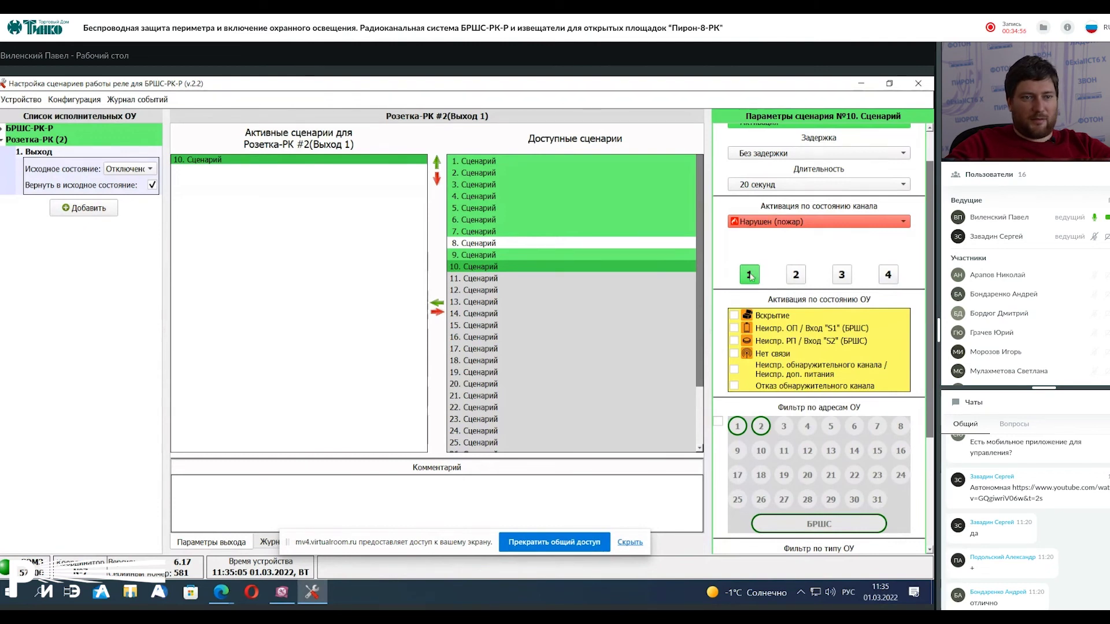
{"action": "left_click", "coordinate": [801, 275]}
{"action": "left_click", "coordinate": [838, 277]}
{"action": "left_click", "coordinate": [883, 281]}
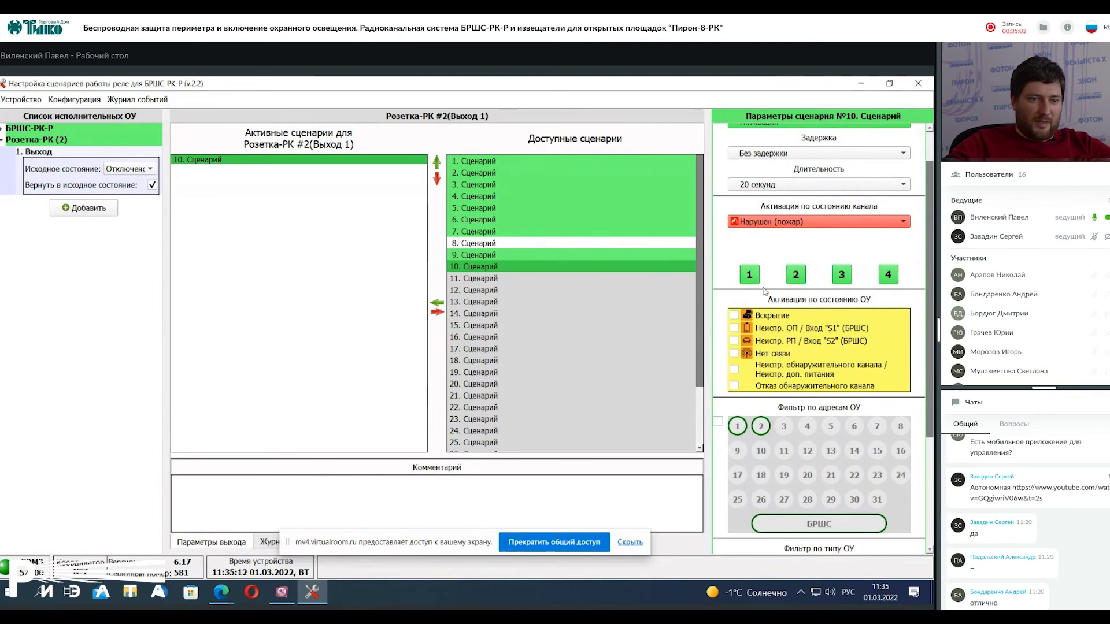
Enable the address filter of scenario 10 for address 1 (Пирон-8-РК) and write the configuration to the device
{"action": "left_click", "coordinate": [717, 422]}
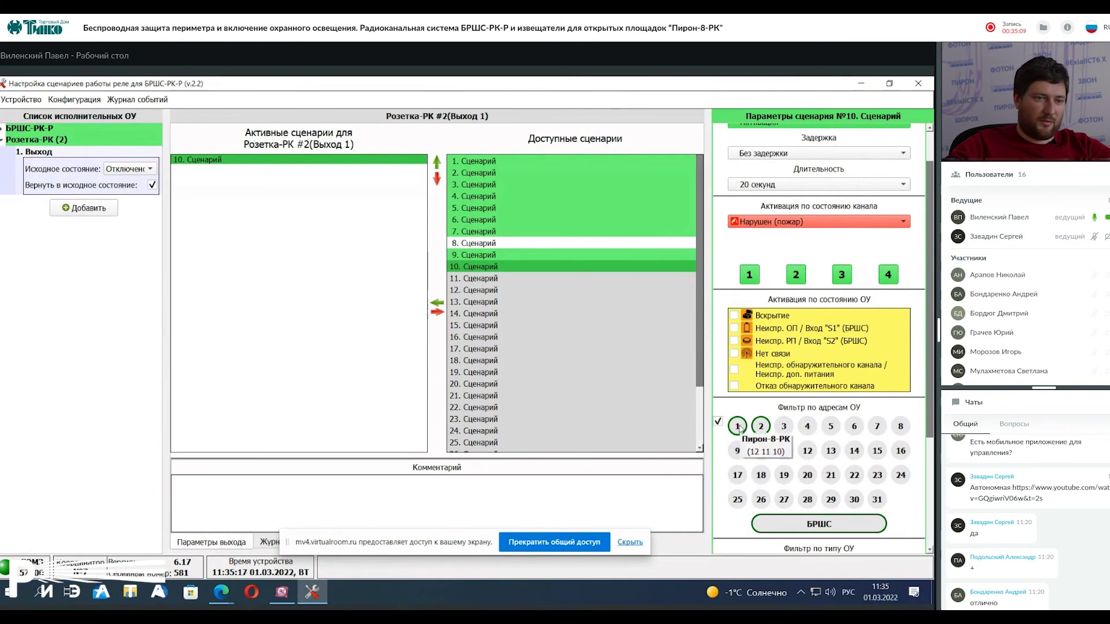
{"action": "left_click", "coordinate": [738, 427]}
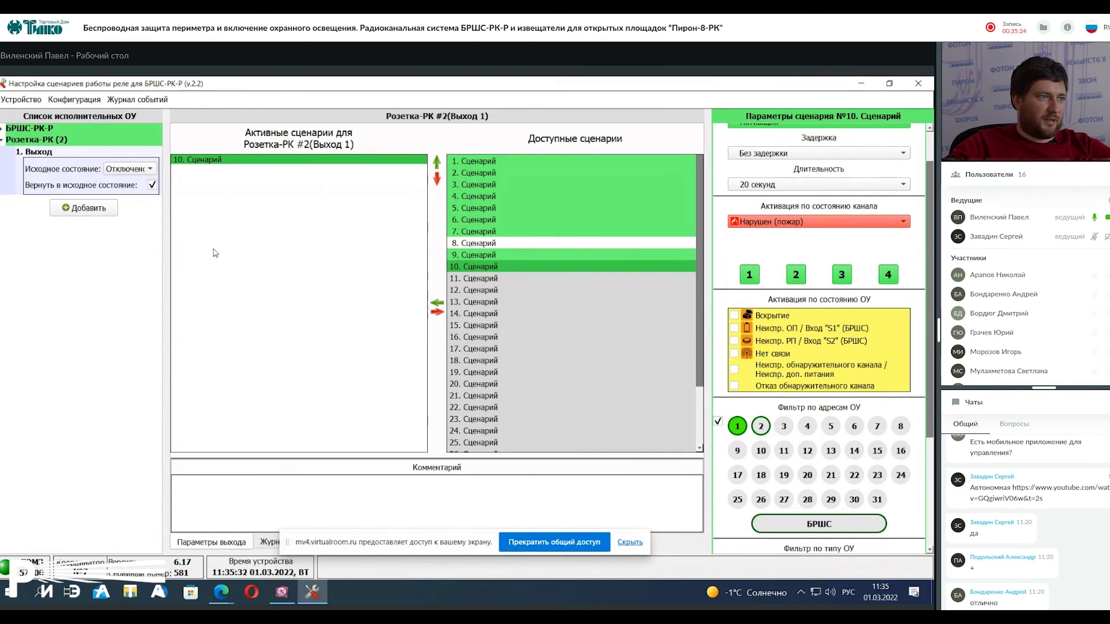
{"action": "left_click", "coordinate": [49, 98]}
{"action": "left_click", "coordinate": [73, 128]}
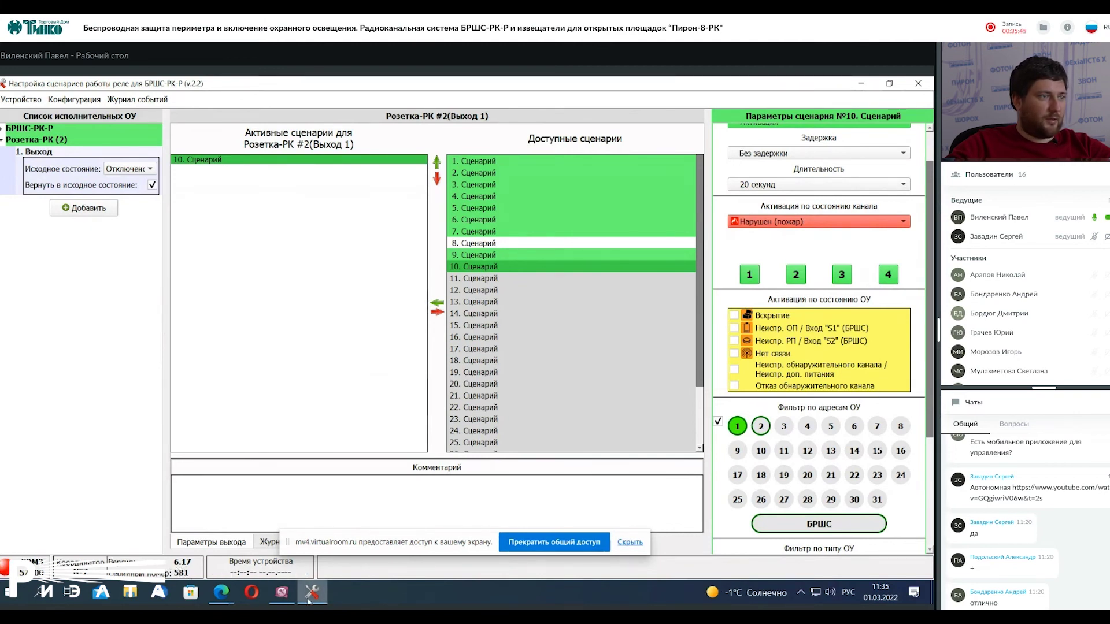
Switch to Конфигуратор Ладога-РК and end the screen sharing session
{"action": "left_click", "coordinate": [284, 595]}
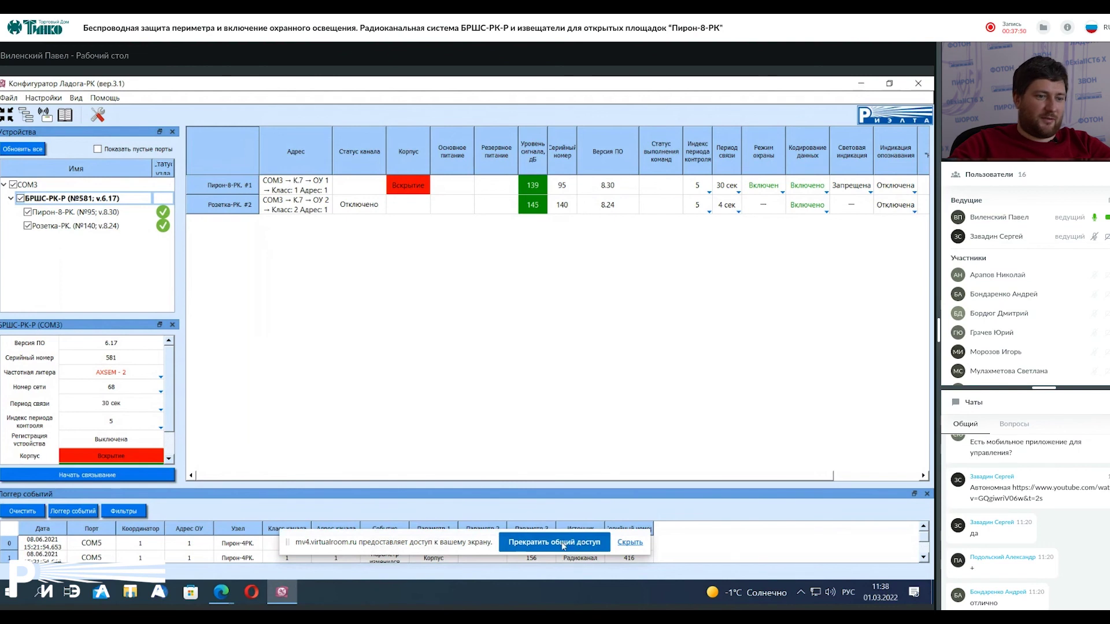
{"action": "left_click", "coordinate": [563, 542]}
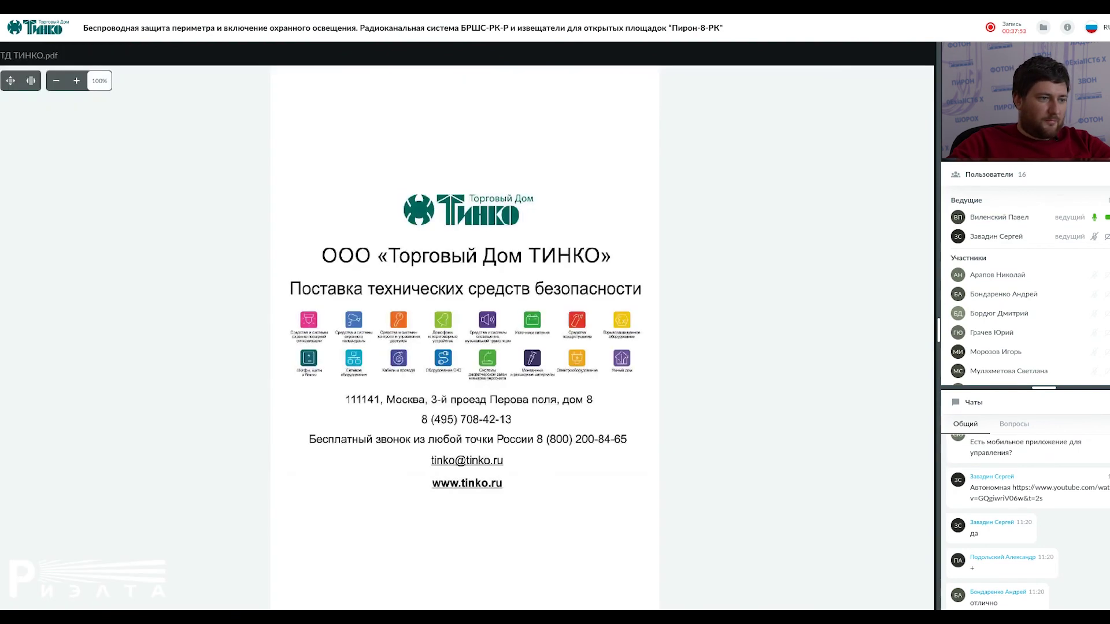